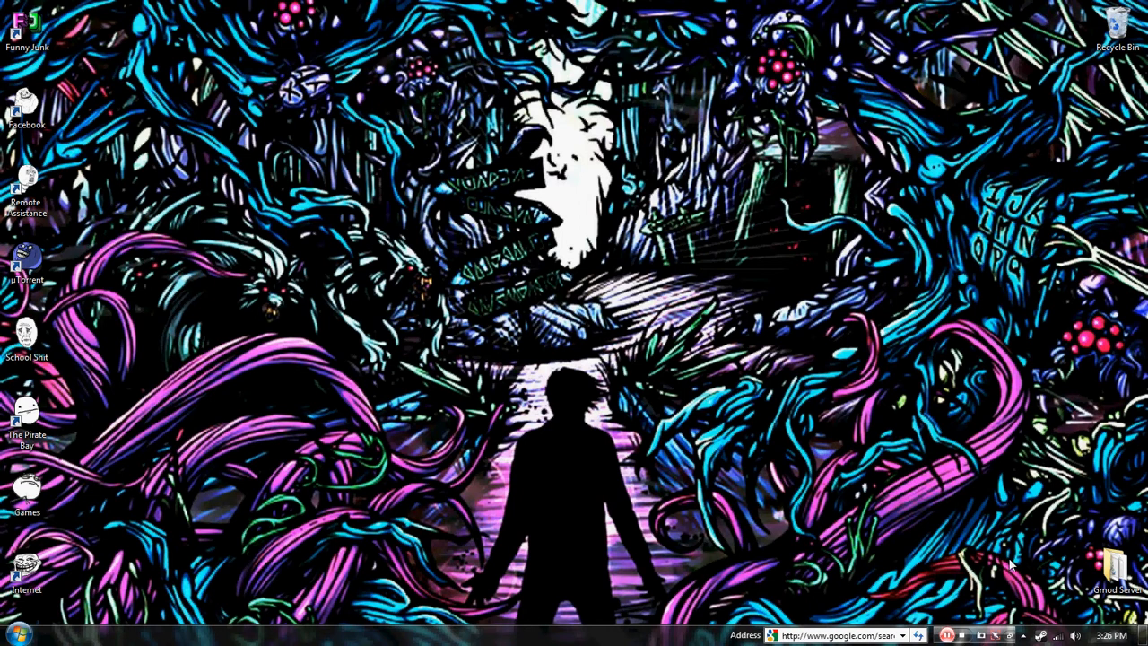
Step: Open the Steam game library and filter it to show only tools
{"action": "right_click", "coordinate": [1041, 636]}
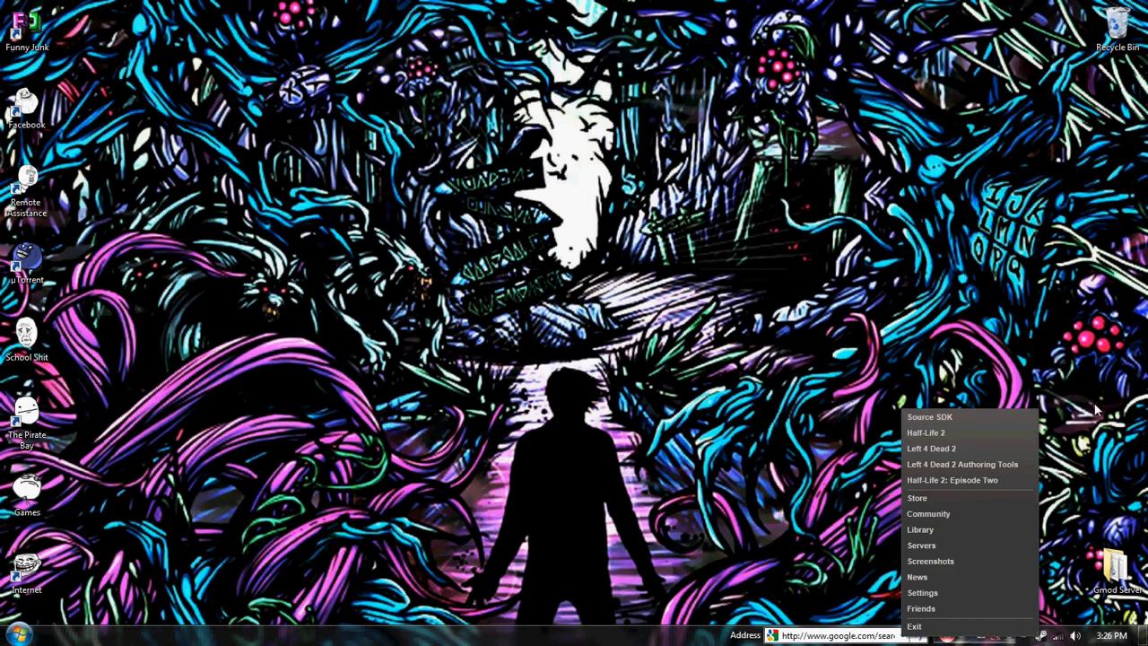
{"action": "left_click", "coordinate": [919, 529]}
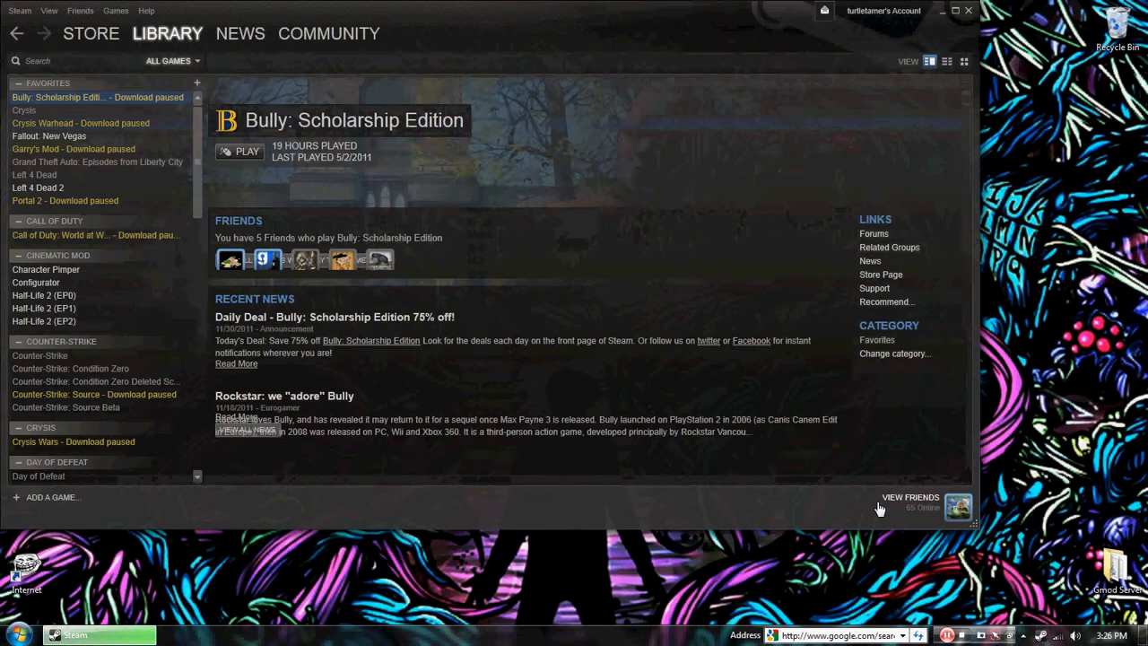
{"action": "left_click", "coordinate": [170, 61]}
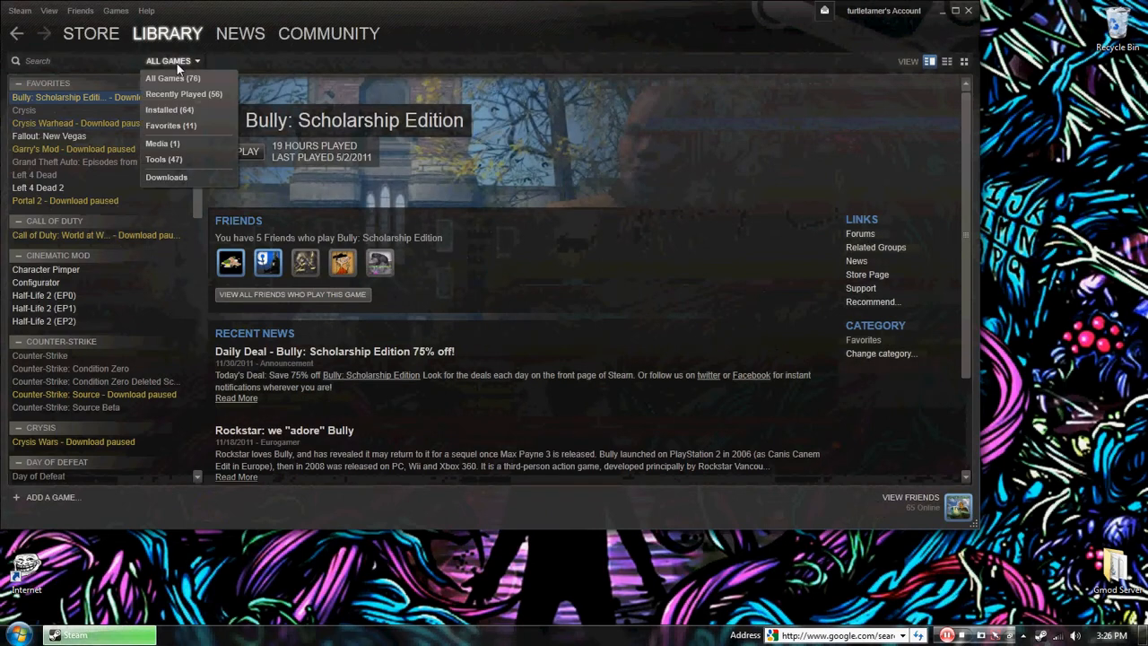
{"action": "left_click", "coordinate": [167, 159]}
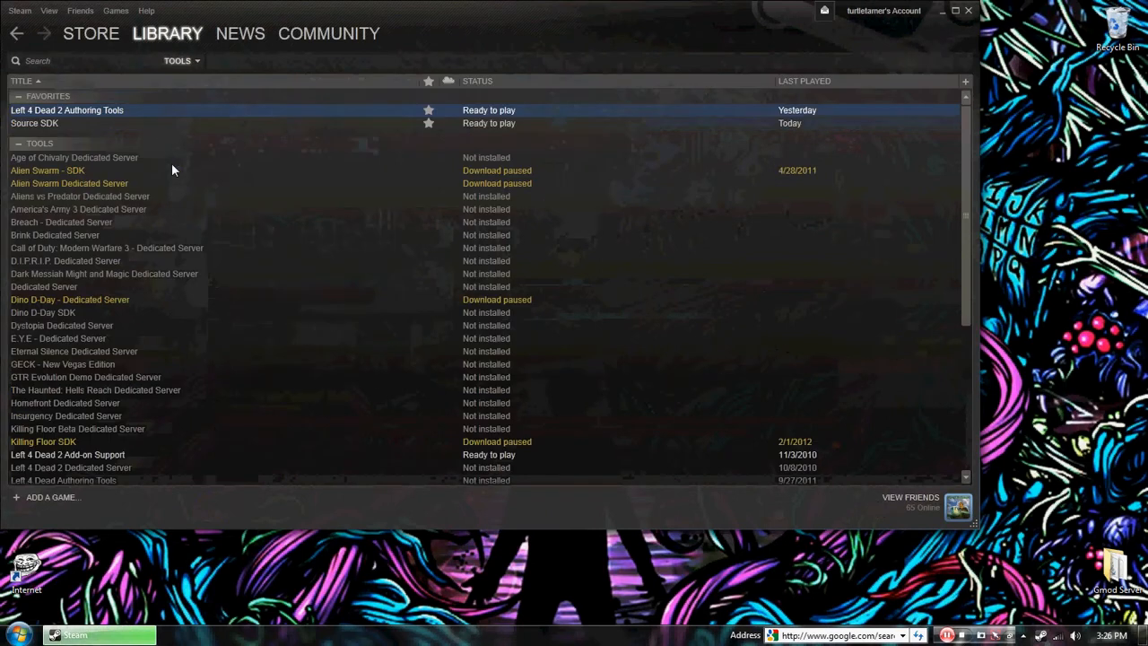
Step: Launch Source SDK from the favourites in the tools list
{"action": "left_click", "coordinate": [47, 123]}
{"action": "right_click", "coordinate": [45, 127]}
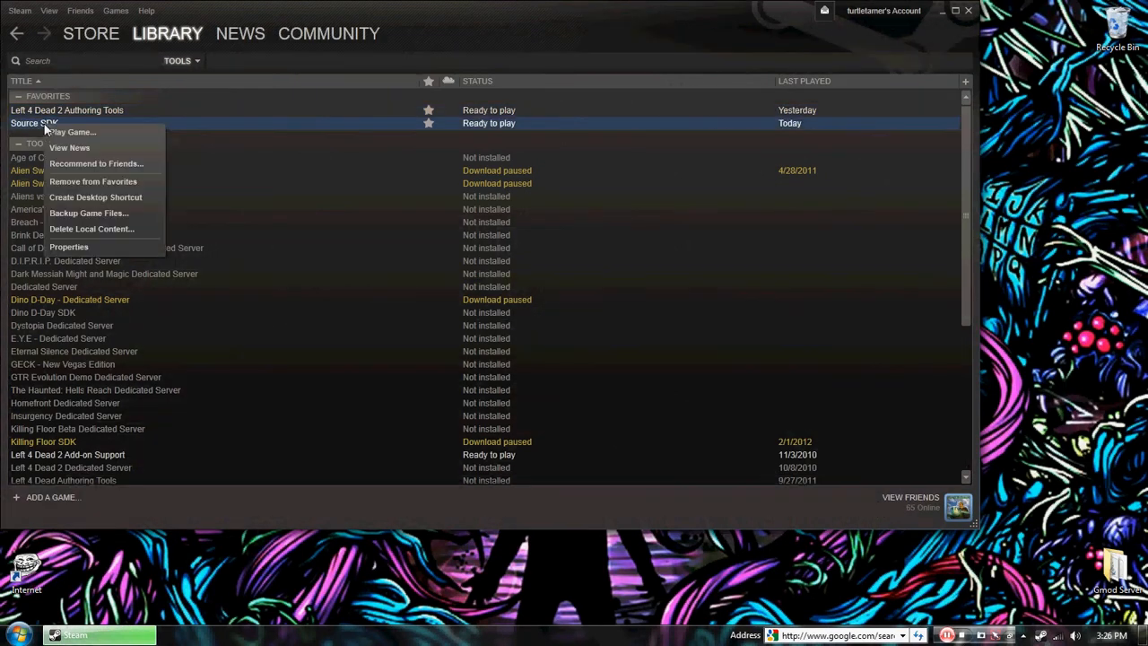
{"action": "left_click", "coordinate": [34, 123]}
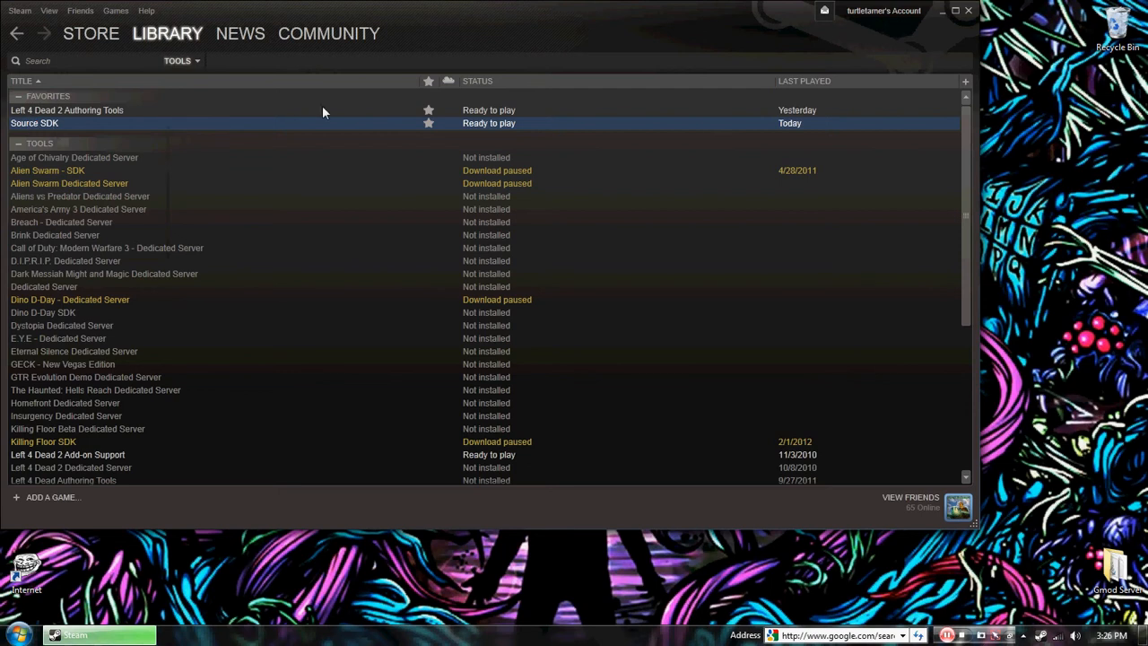
{"action": "double_click", "coordinate": [539, 126]}
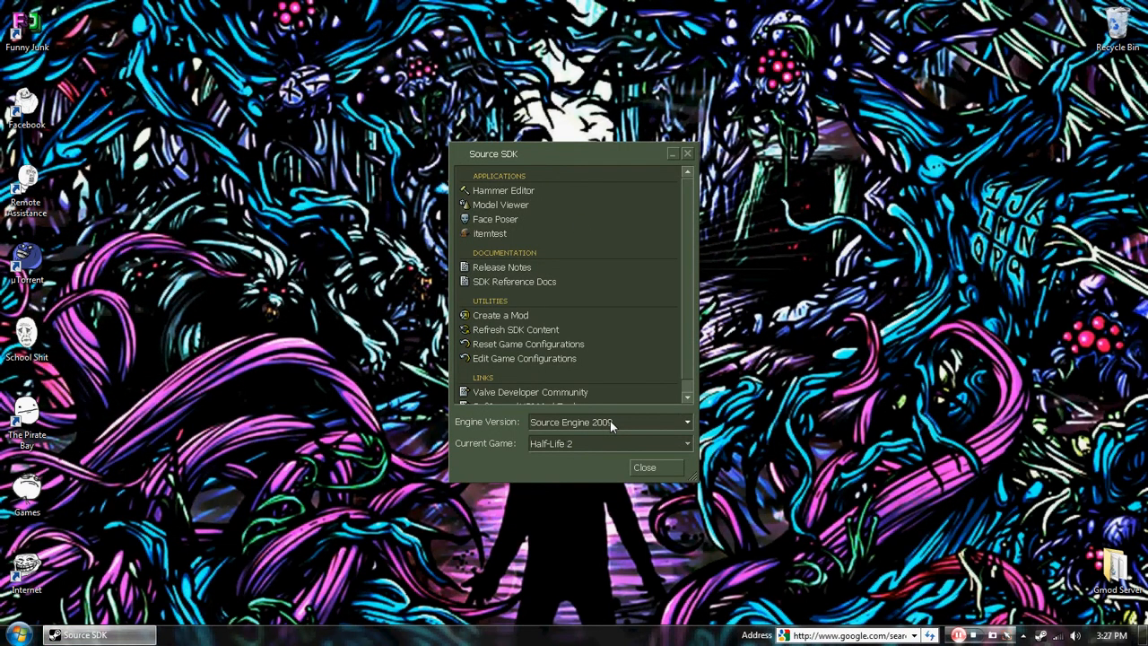
Step: Try Source Engine MP as the engine version, with Team Fortress 2, Day of Defeat: Source and Counter-Strike: Source as current game
{"action": "left_click", "coordinate": [610, 421]}
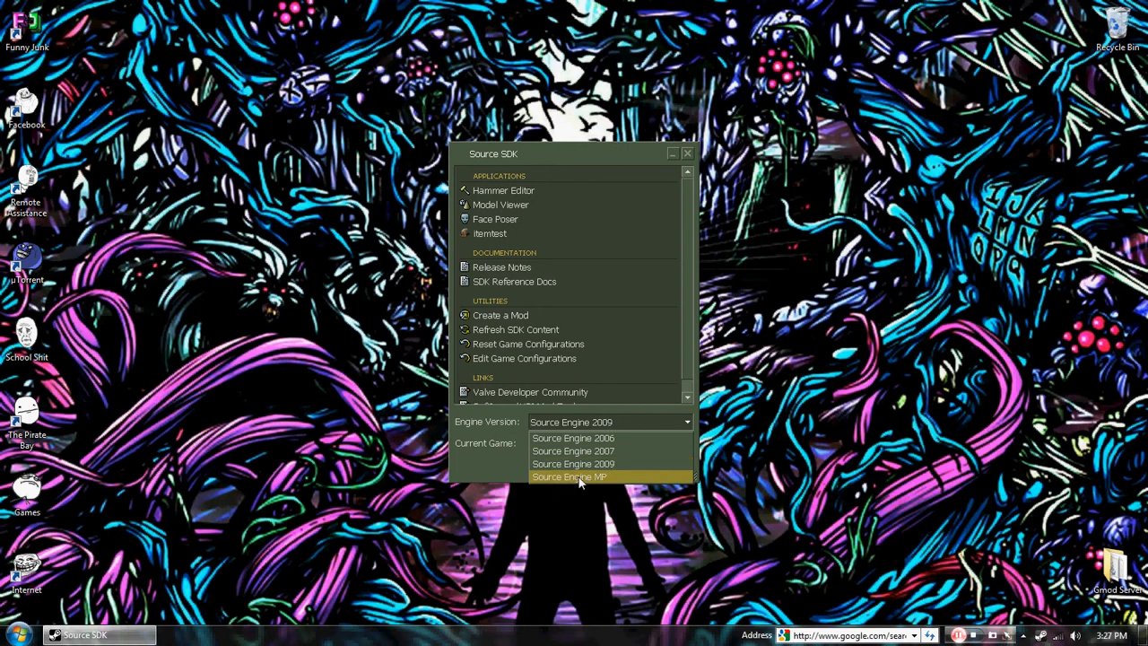
{"action": "left_click", "coordinate": [582, 476]}
{"action": "left_click", "coordinate": [611, 443]}
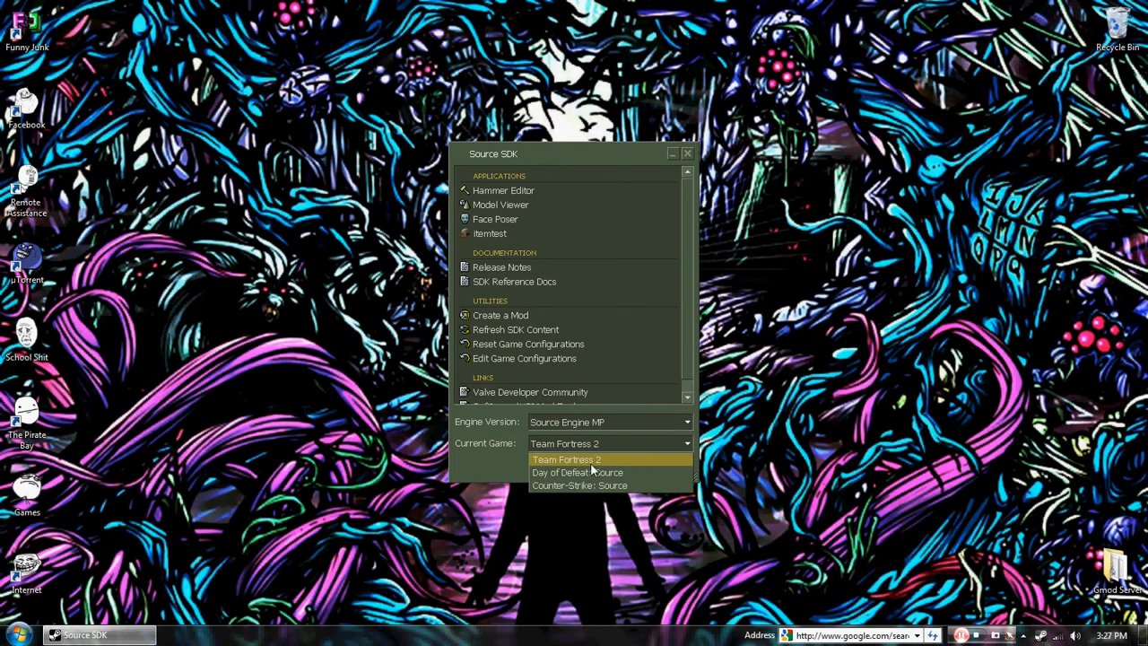
{"action": "left_click", "coordinate": [594, 459]}
{"action": "left_click", "coordinate": [612, 422]}
{"action": "left_click", "coordinate": [612, 423]}
{"action": "left_click", "coordinate": [614, 443]}
{"action": "left_click", "coordinate": [603, 473]}
{"action": "left_click", "coordinate": [605, 445]}
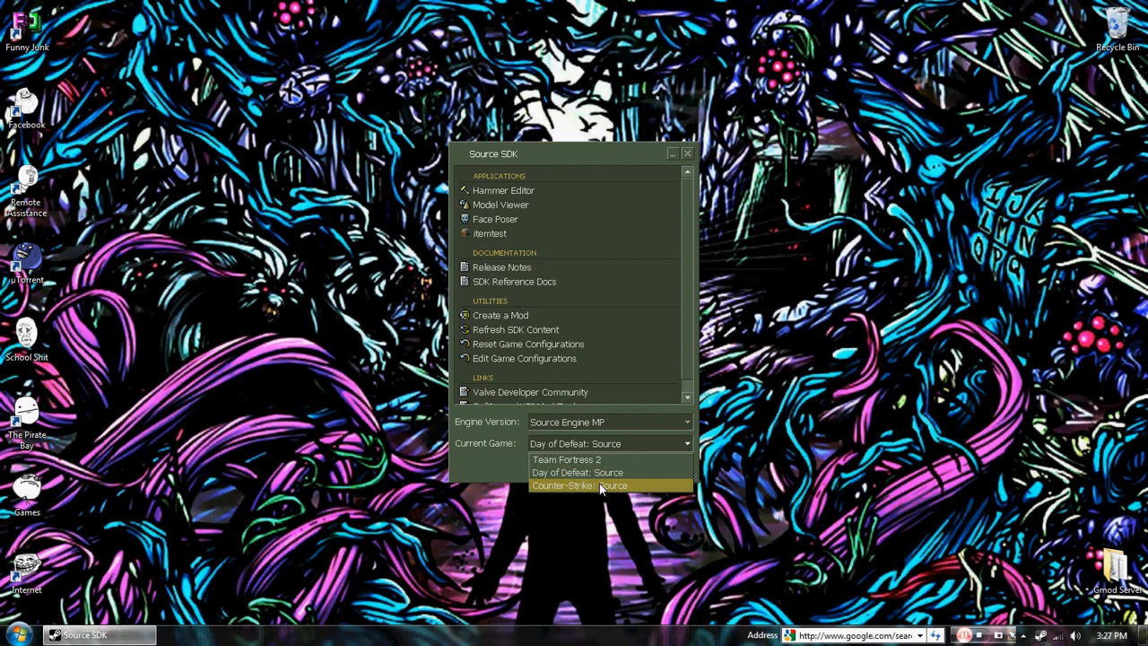
{"action": "left_click", "coordinate": [585, 485]}
{"action": "left_click", "coordinate": [613, 445]}
{"action": "left_click", "coordinate": [591, 472]}
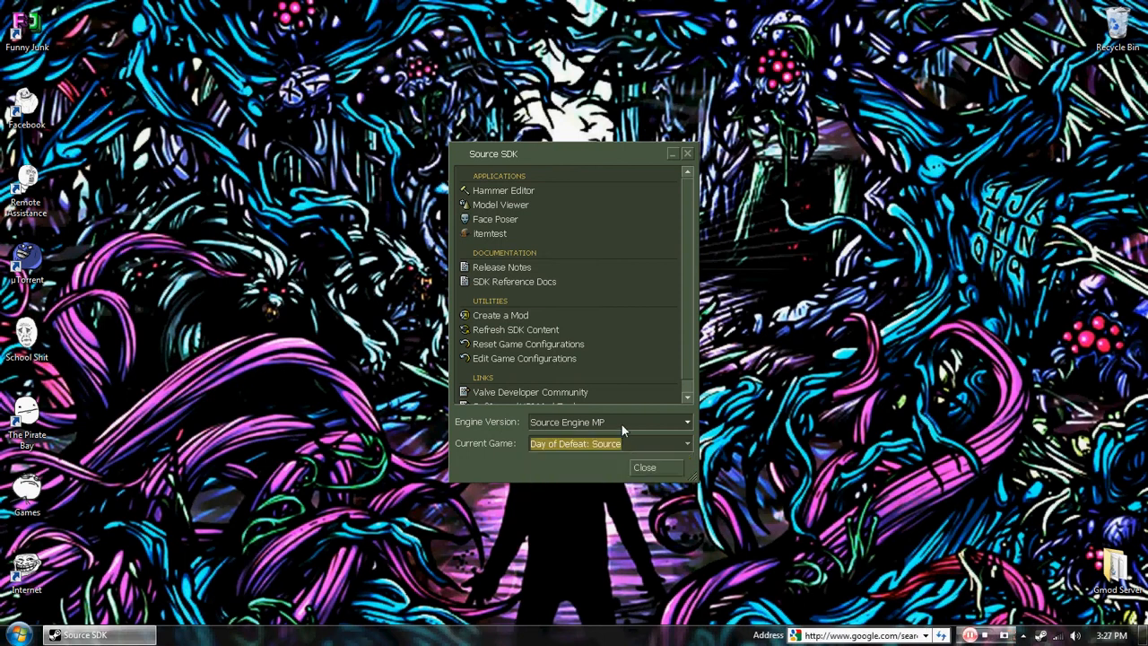
Step: Set the SDK's engine version to Source Engine 2009 and its current game to Half-Life 2
{"action": "left_click", "coordinate": [622, 424]}
{"action": "left_click", "coordinate": [592, 451]}
{"action": "left_click", "coordinate": [615, 423]}
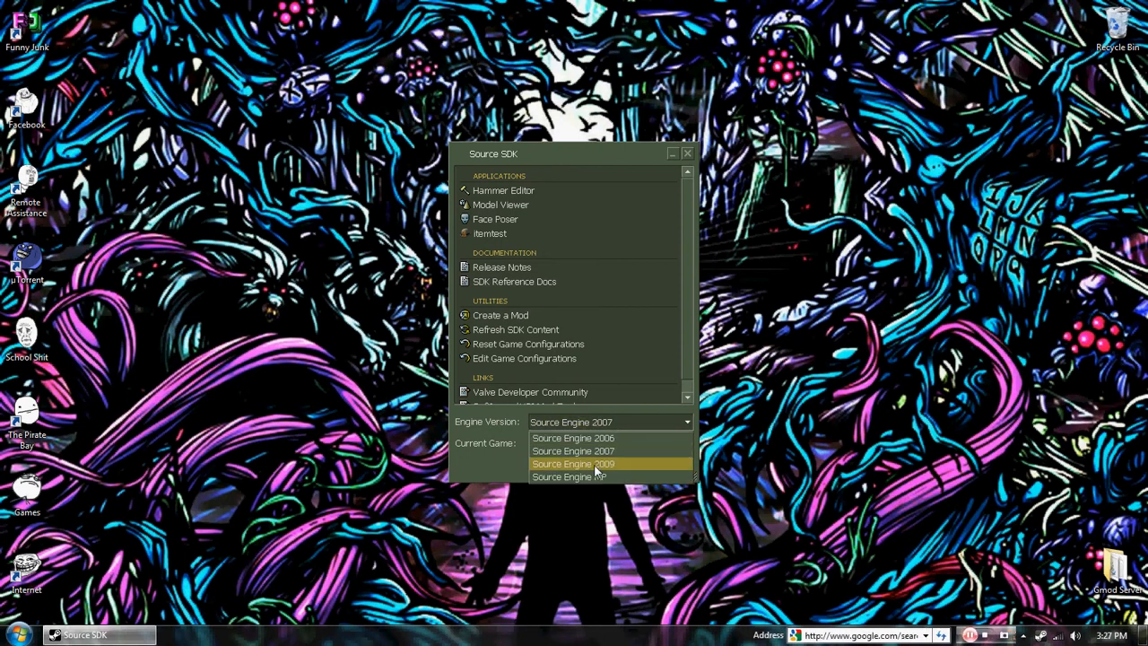
{"action": "left_click", "coordinate": [594, 464]}
{"action": "left_click", "coordinate": [600, 443]}
{"action": "left_click", "coordinate": [578, 457]}
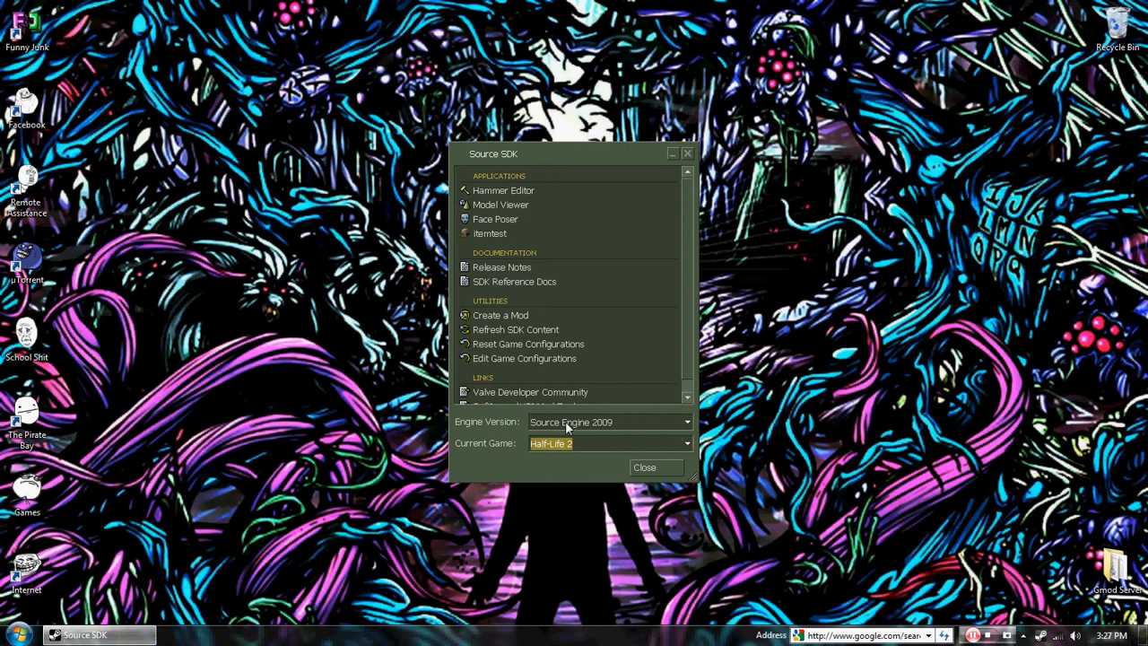
Step: Launch the Hammer Editor and close its Messages window
{"action": "left_click", "coordinate": [492, 191]}
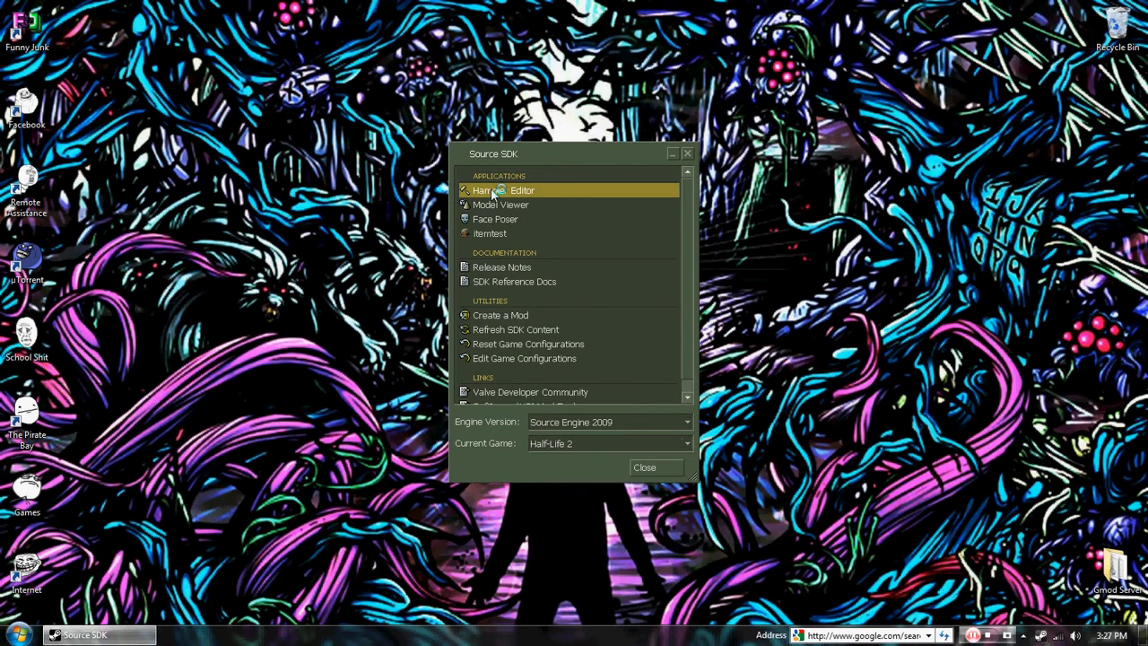
{"action": "double_click", "coordinate": [492, 191]}
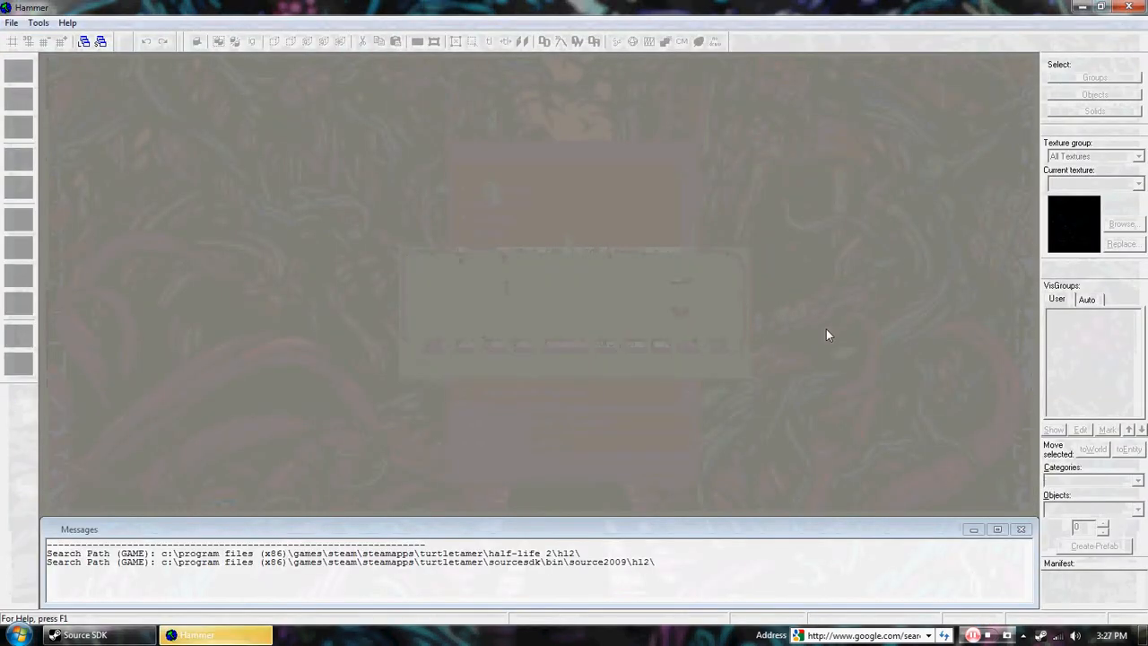
{"action": "left_click", "coordinate": [1029, 532]}
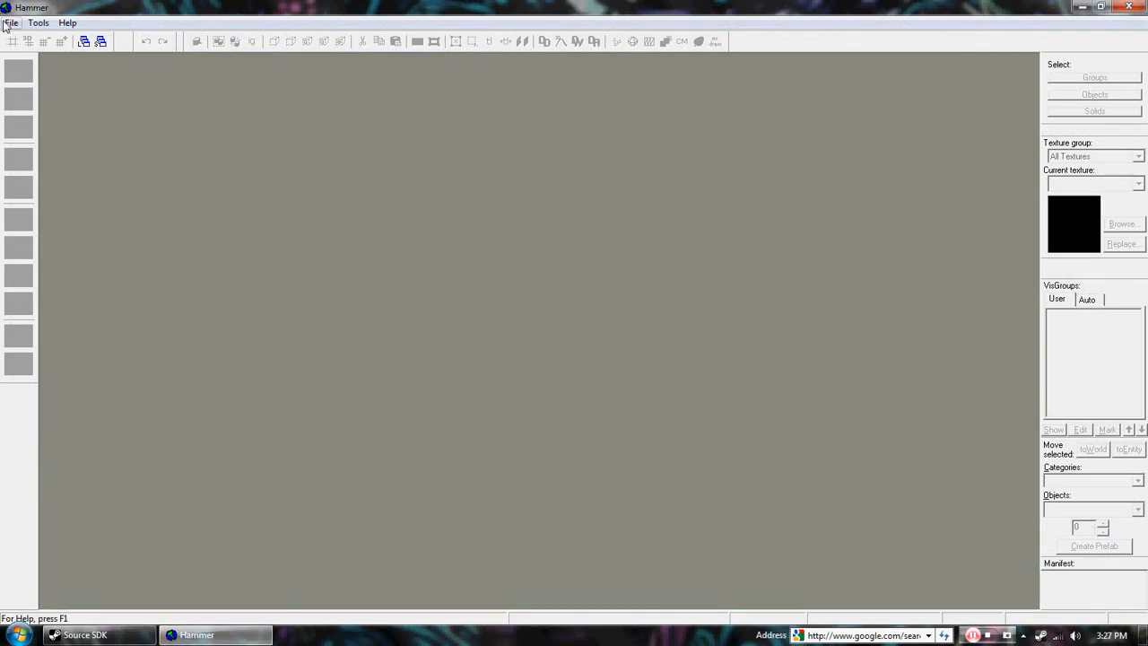
Step: Create a new map and set the camera view to 3D Textured
{"action": "left_click", "coordinate": [11, 22]}
{"action": "left_click", "coordinate": [35, 39]}
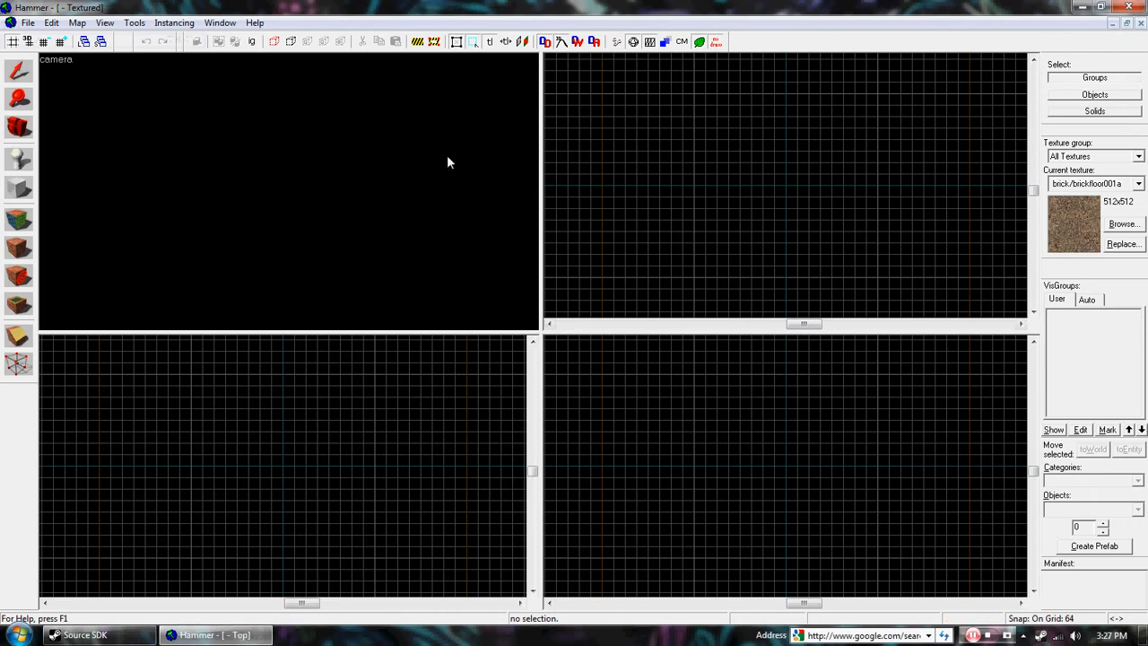
{"action": "left_click", "coordinate": [52, 60]}
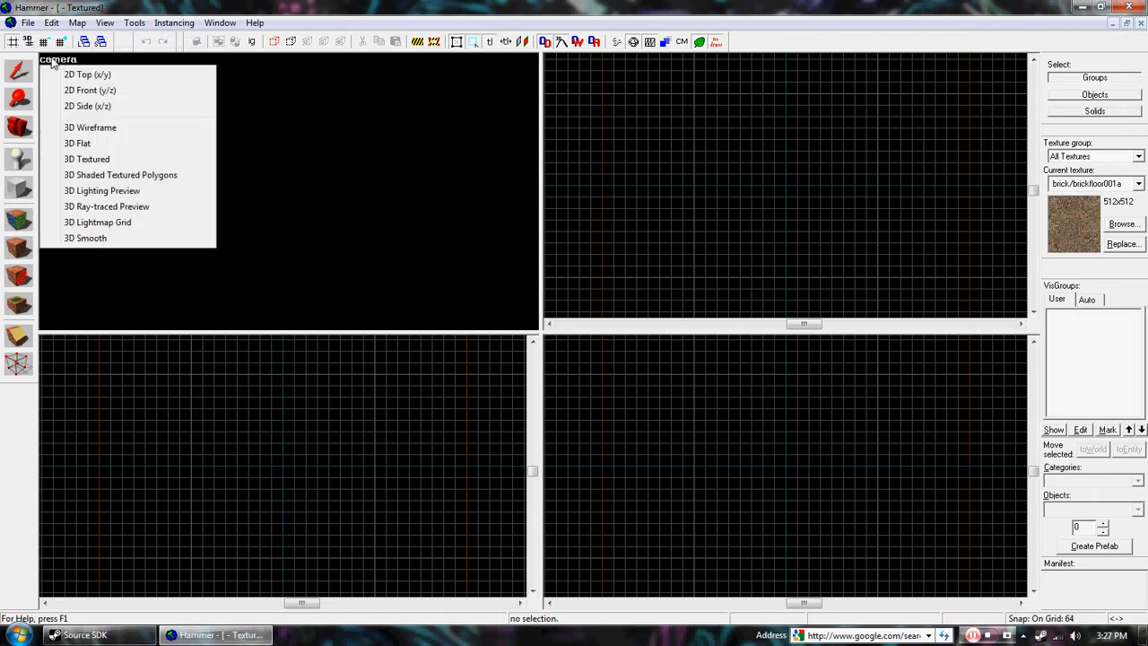
{"action": "left_click", "coordinate": [90, 160]}
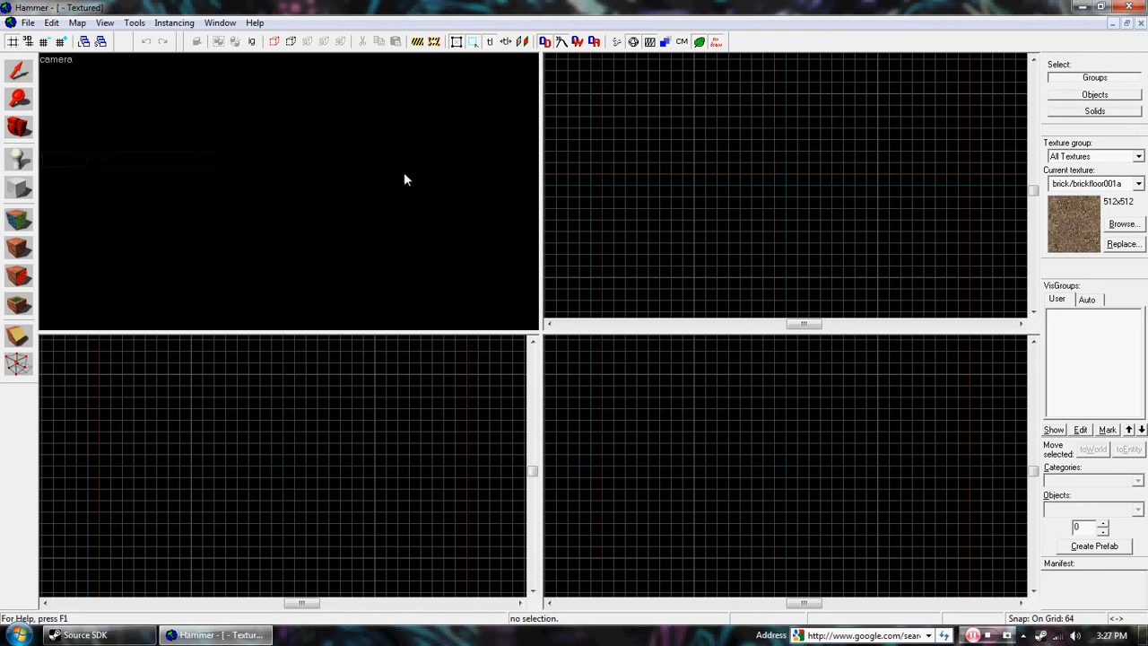
Step: Check the 2D Top (x/y) view's type options, then set the lower views to 2D Front (y/z) and 2D Side (x/z)
{"action": "left_click", "coordinate": [552, 60]}
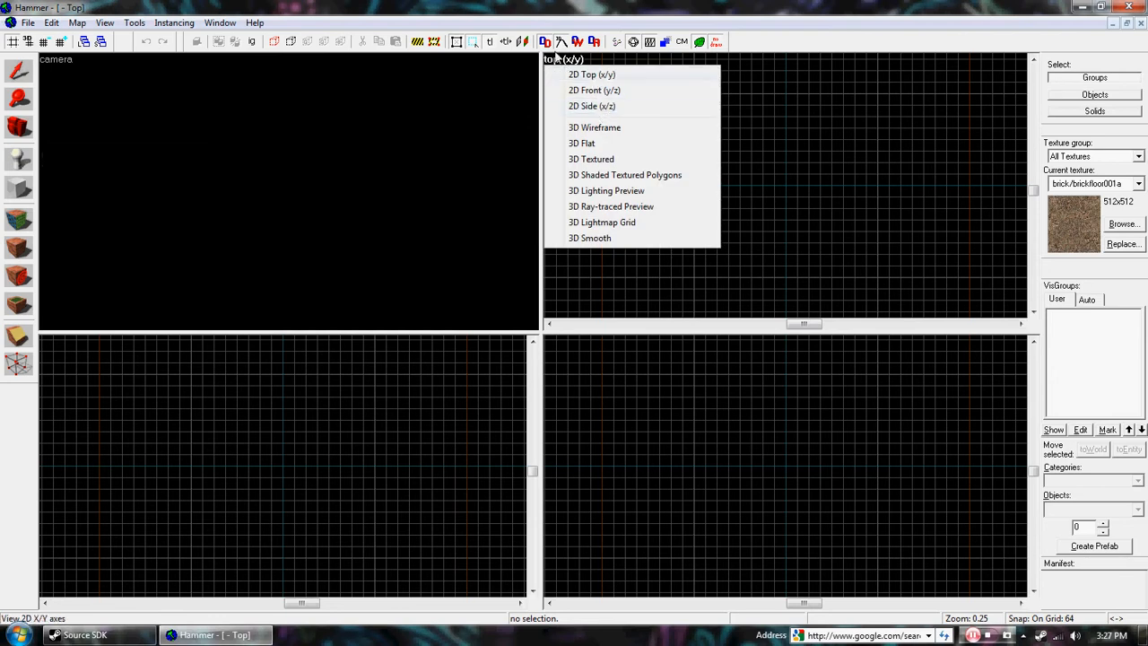
{"action": "left_click", "coordinate": [49, 348]}
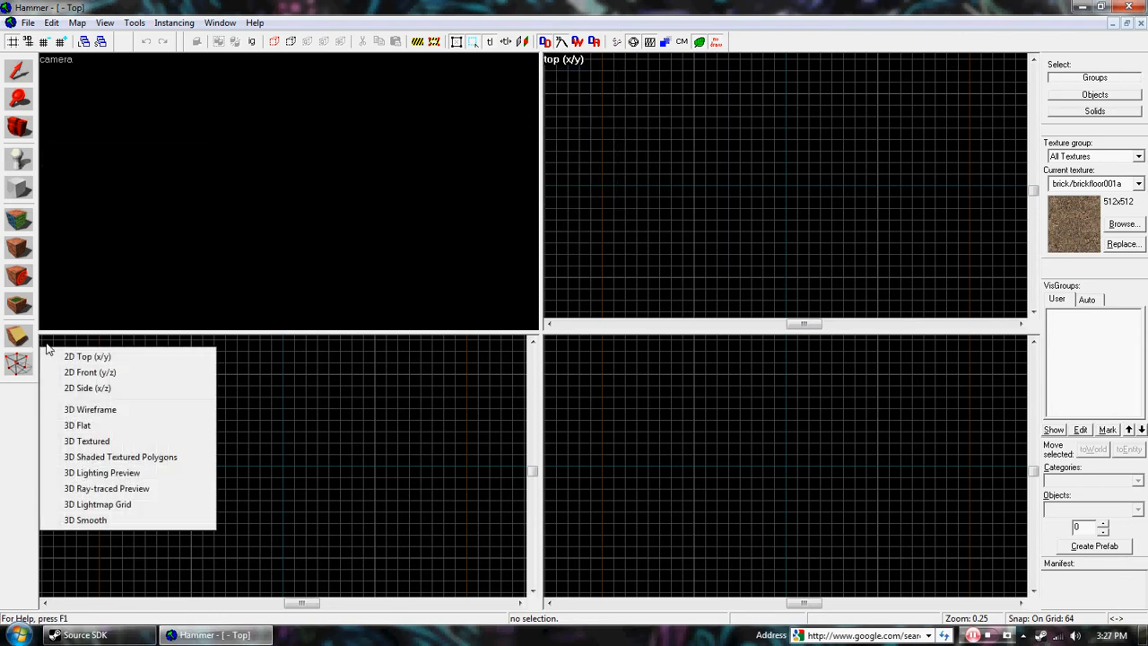
{"action": "left_click", "coordinate": [90, 371]}
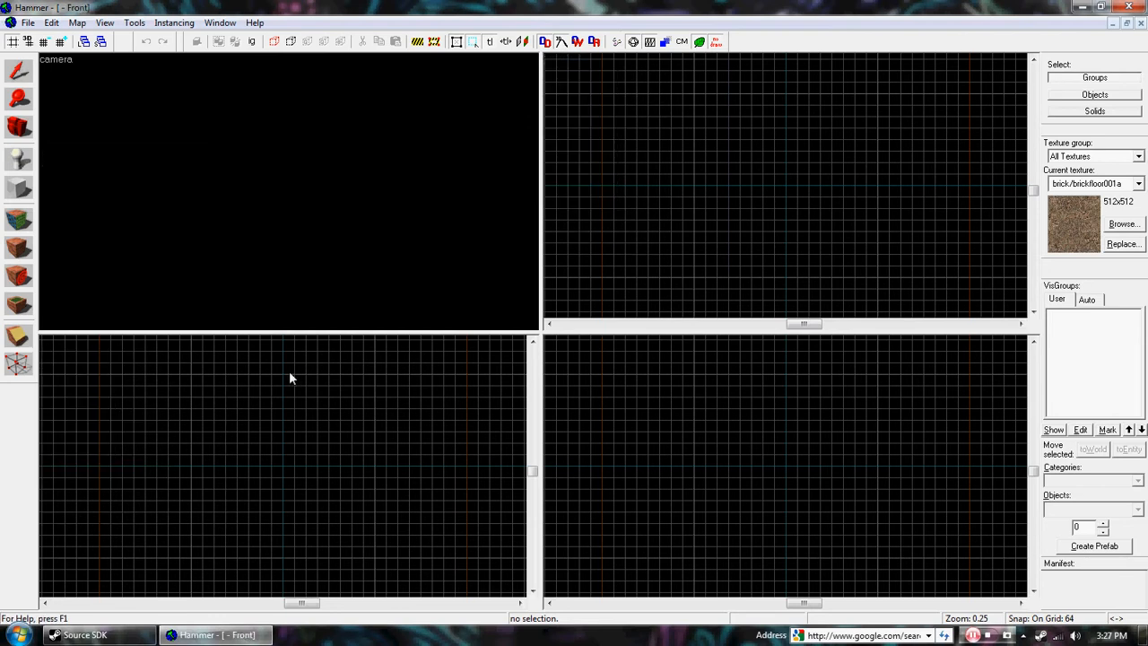
{"action": "left_click", "coordinate": [63, 348]}
{"action": "left_click", "coordinate": [83, 372]}
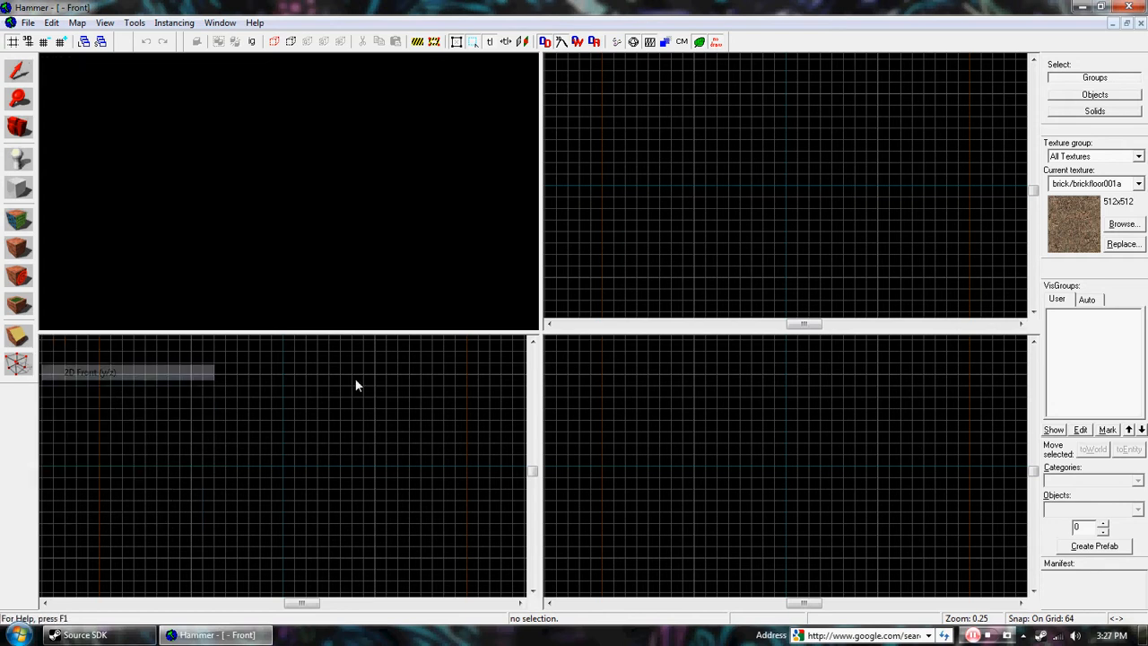
{"action": "left_click", "coordinate": [551, 344]}
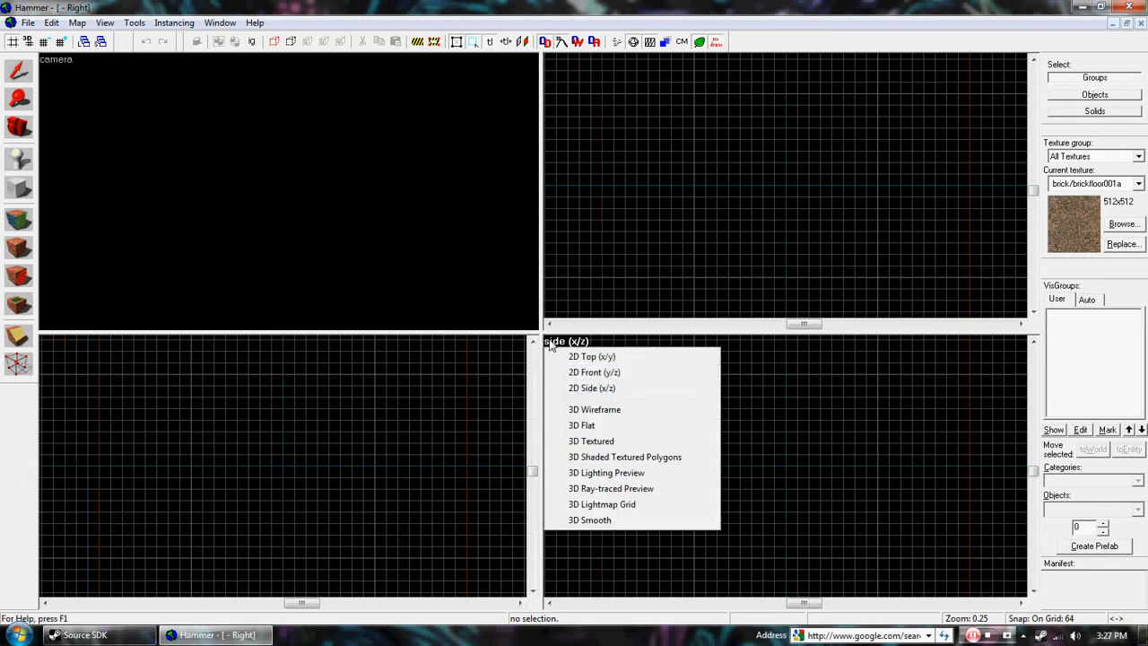
{"action": "left_click", "coordinate": [577, 389]}
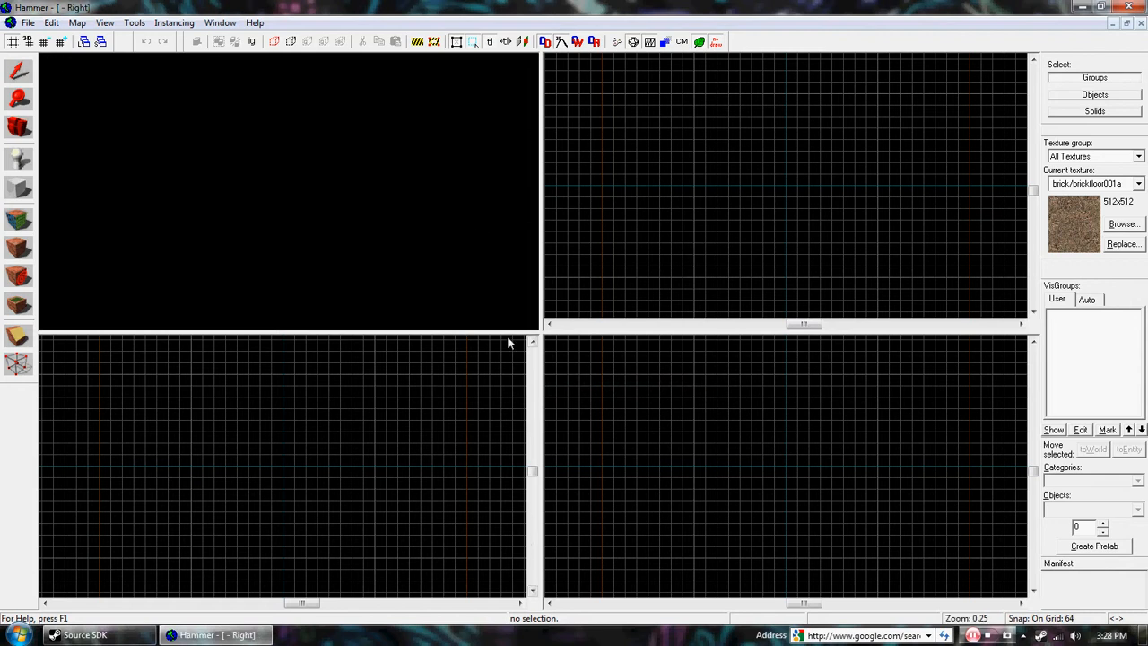
Step: Autosize the four map views so they share the workspace evenly
{"action": "left_click", "coordinate": [104, 22]}
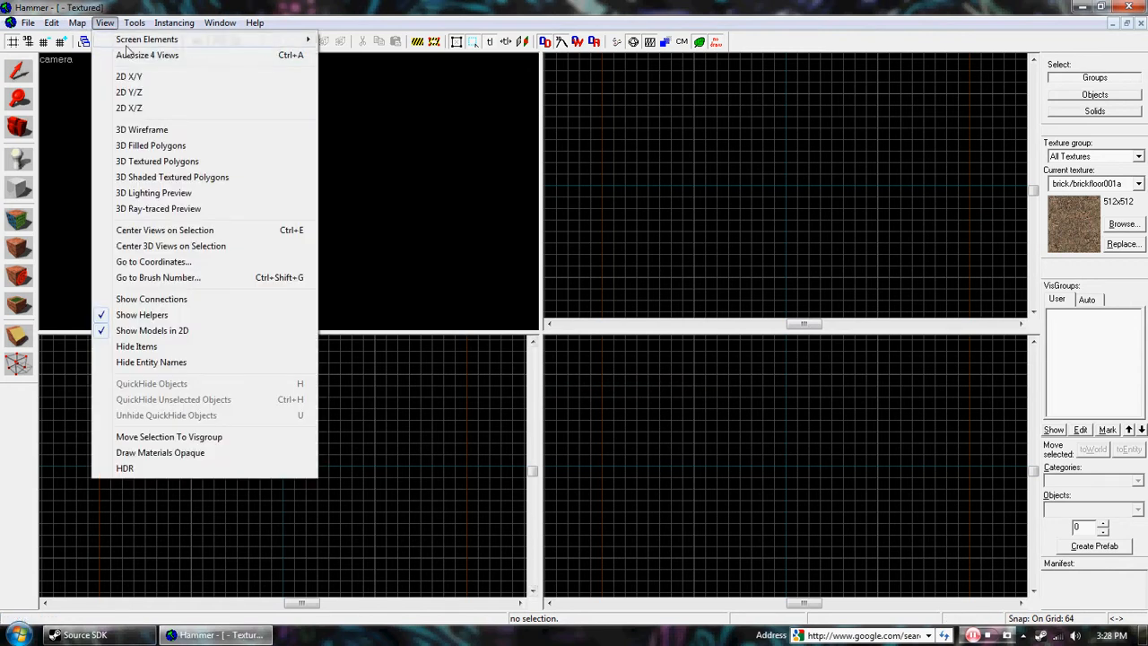
{"action": "left_click", "coordinate": [136, 56]}
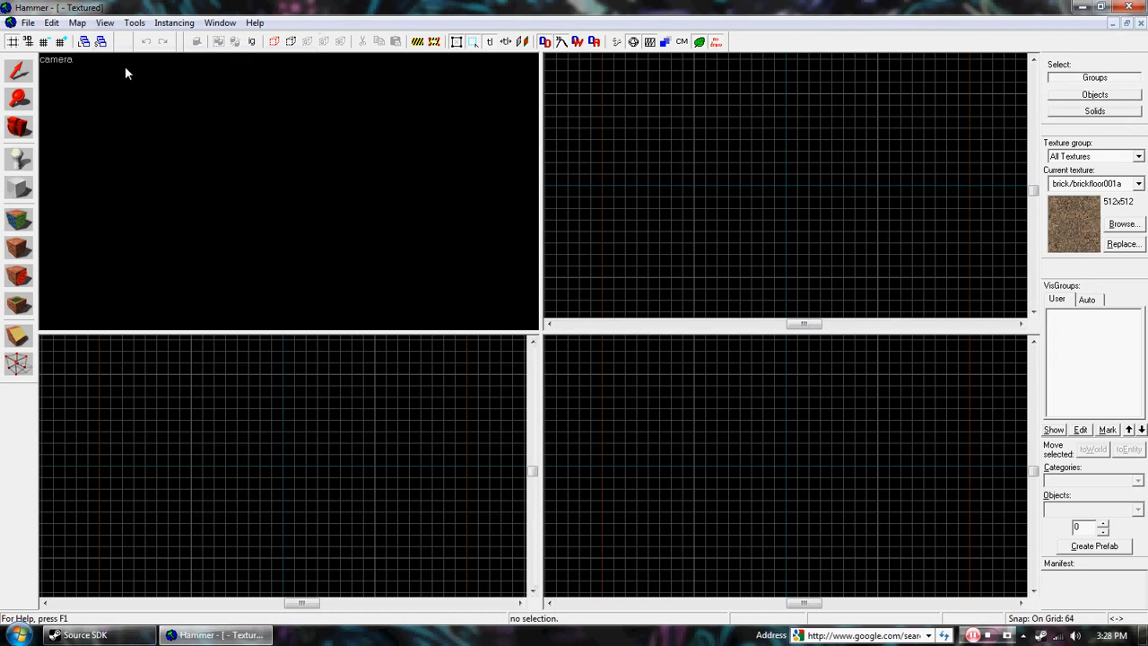
{"action": "left_click", "coordinate": [415, 436]}
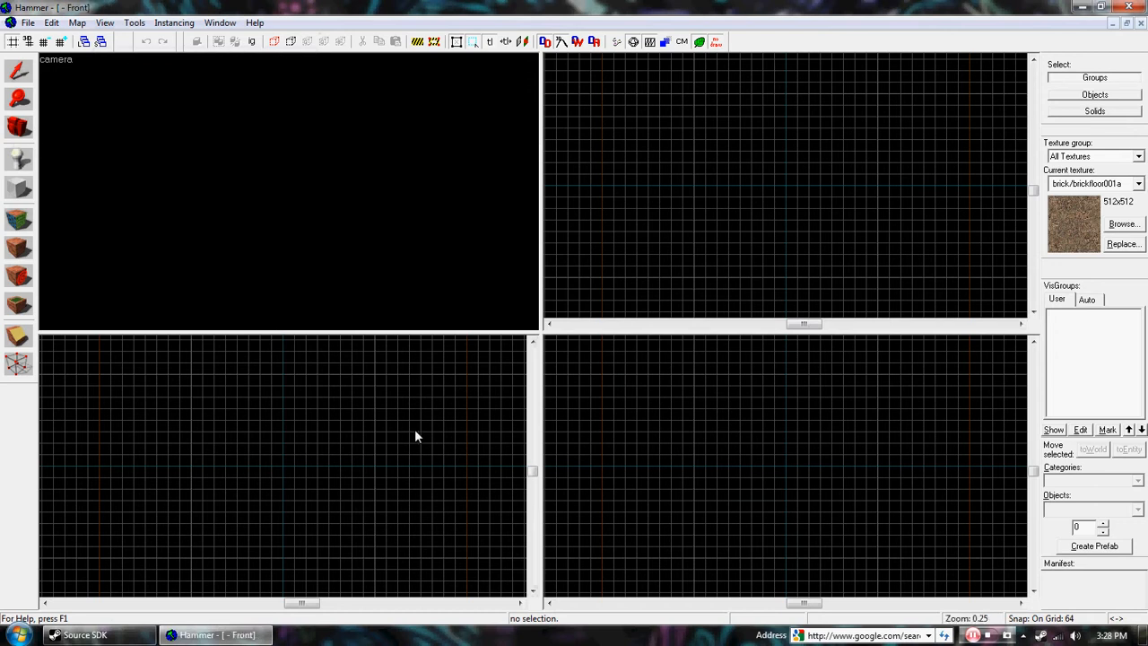
Step: Activate the Selection, Magnify and Camera tools one after another
{"action": "left_click", "coordinate": [21, 72]}
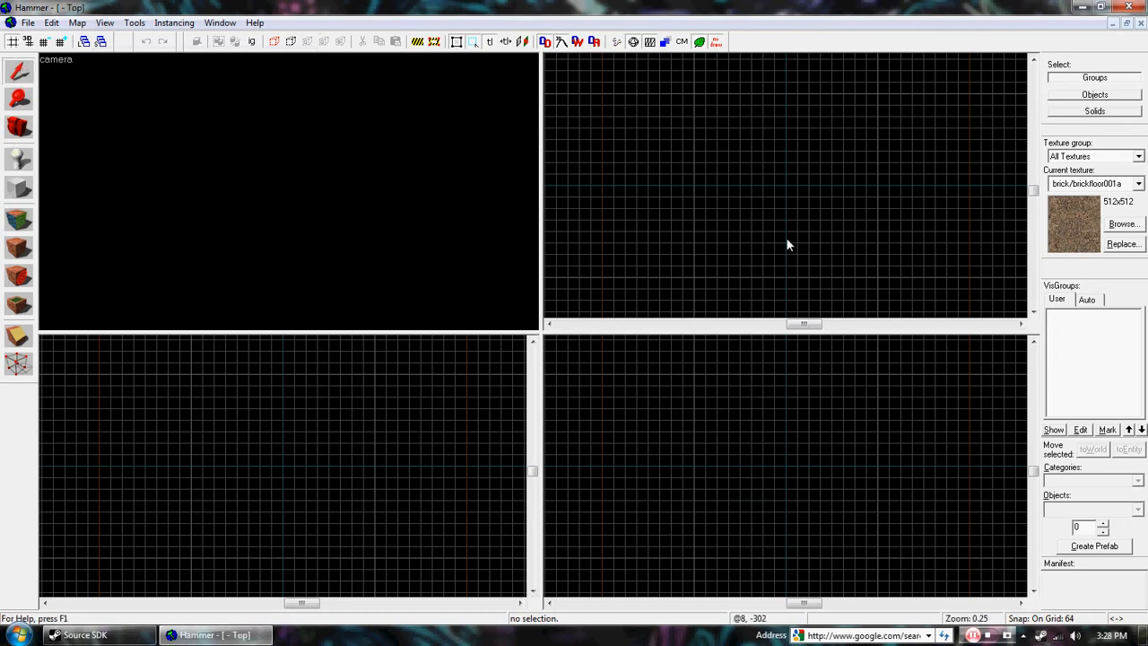
{"action": "left_click", "coordinate": [22, 101]}
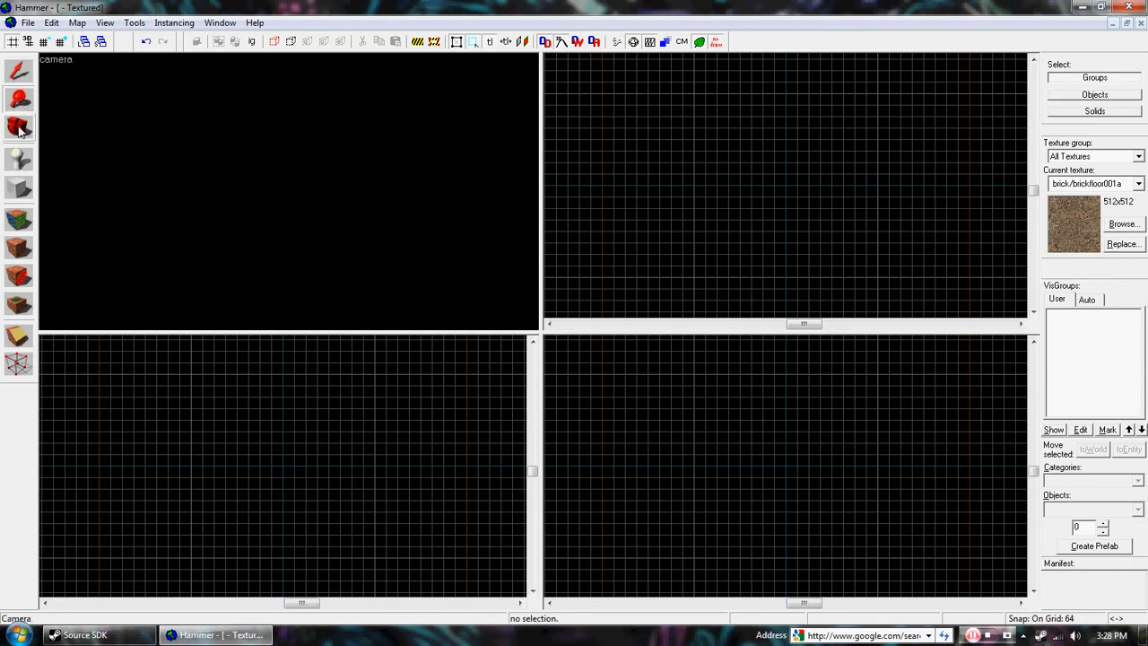
{"action": "left_click", "coordinate": [20, 129]}
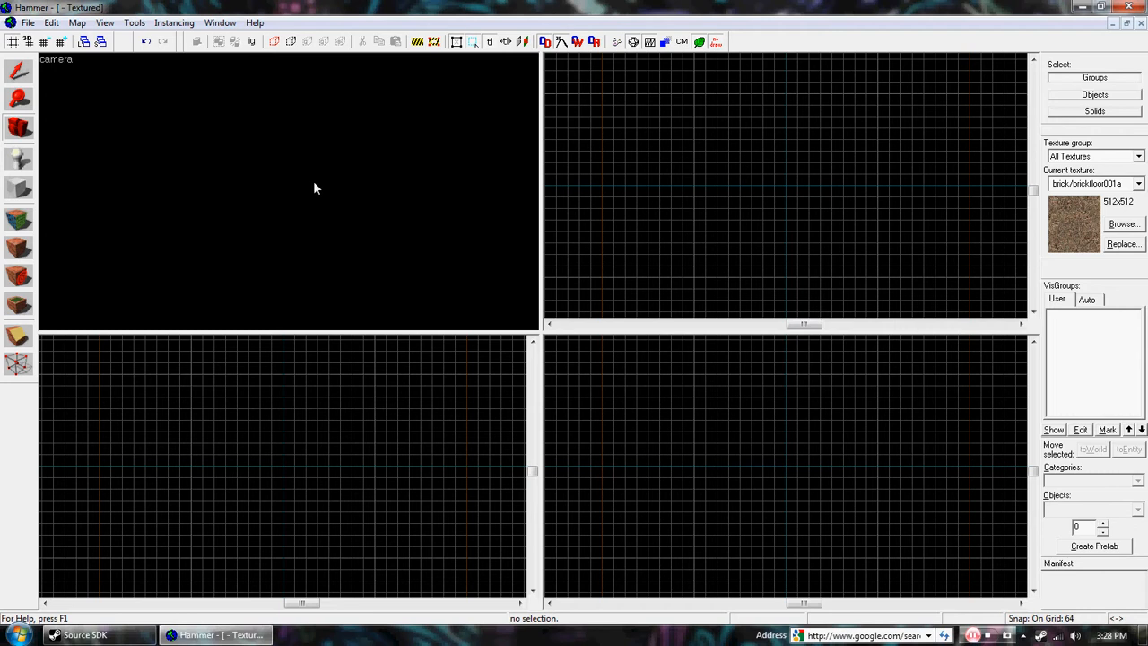
Step: Create a flat rectangular block brush textured with brick/brickfloor001a in the top view and inspect it in the camera view
{"action": "left_click", "coordinate": [19, 188]}
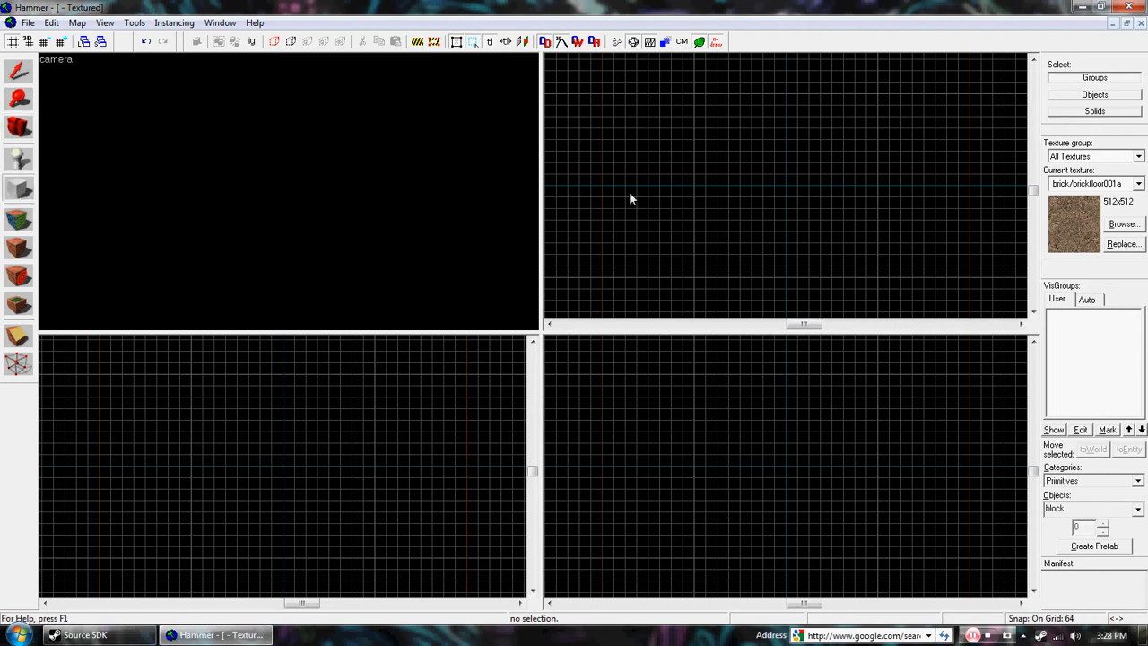
{"action": "left_click_drag", "start_coordinate": [712, 123], "coordinate": [882, 281]}
{"action": "right_click", "coordinate": [756, 183]}
{"action": "left_click", "coordinate": [781, 202]}
{"action": "key", "text": "z"}
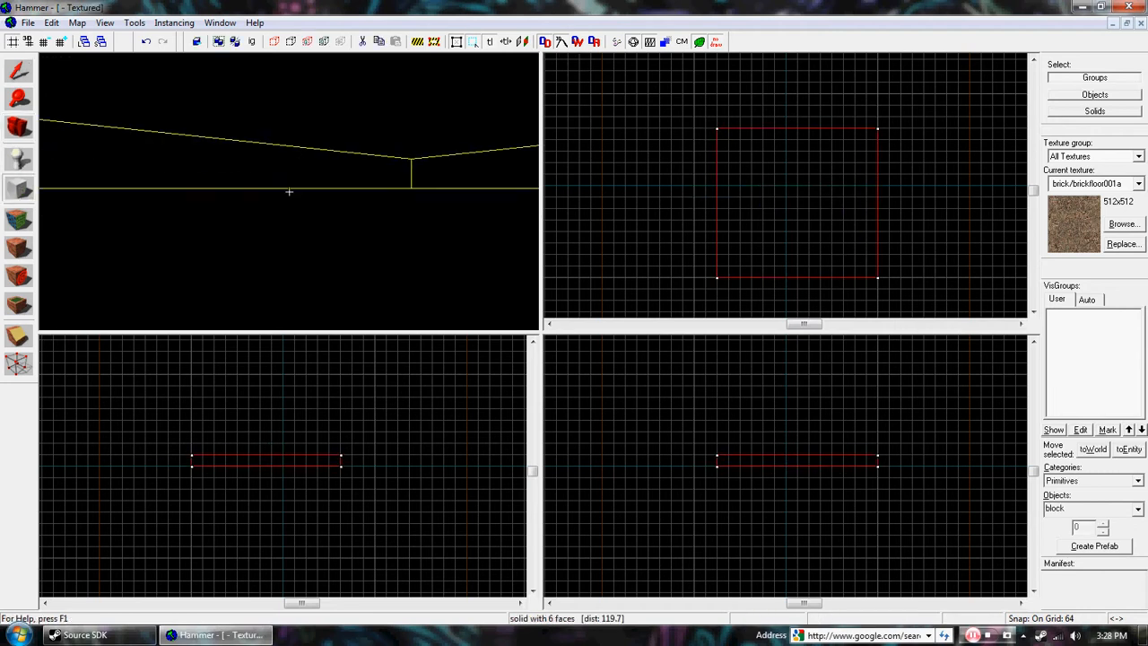
{"action": "key", "text": "s"}
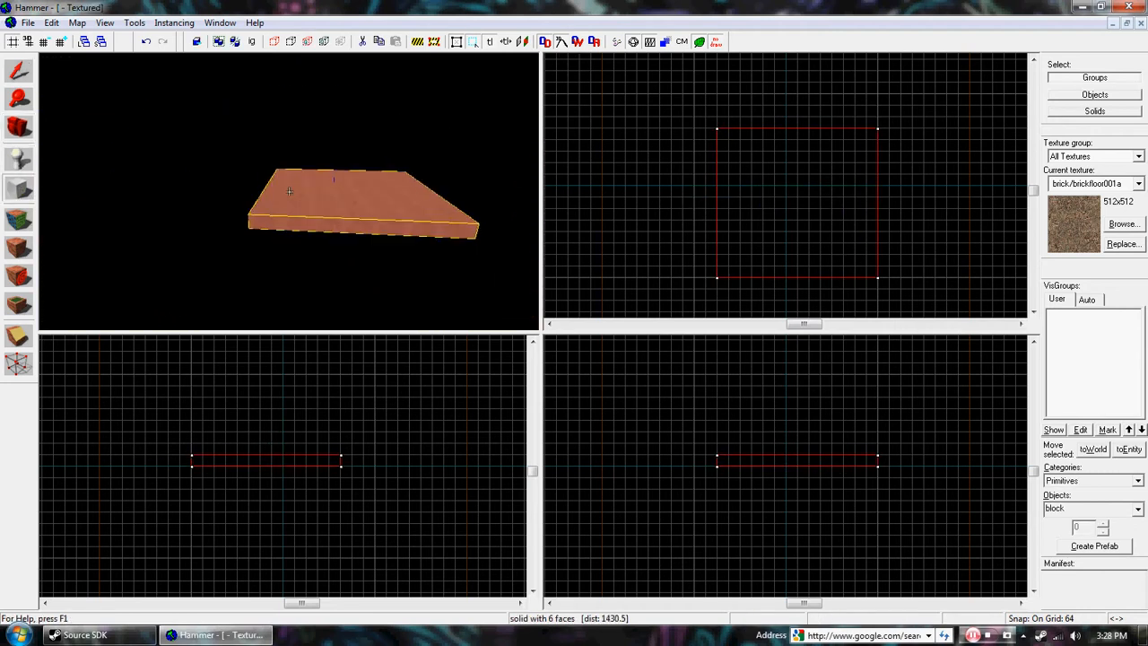
{"action": "key", "text": "z"}
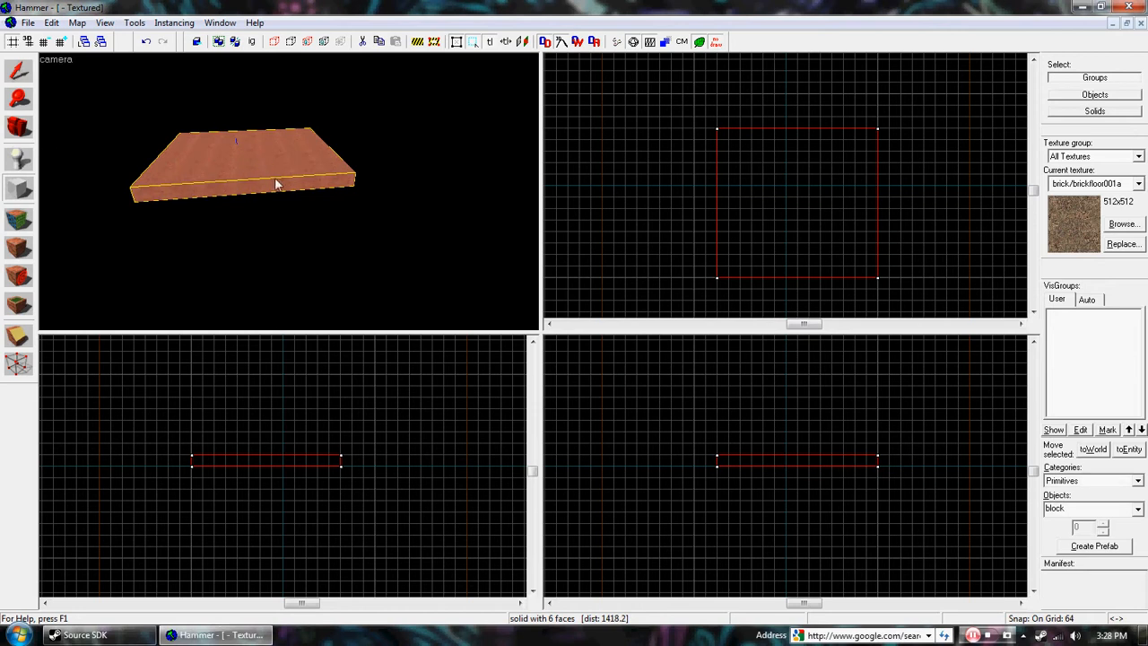
{"action": "key", "text": "z"}
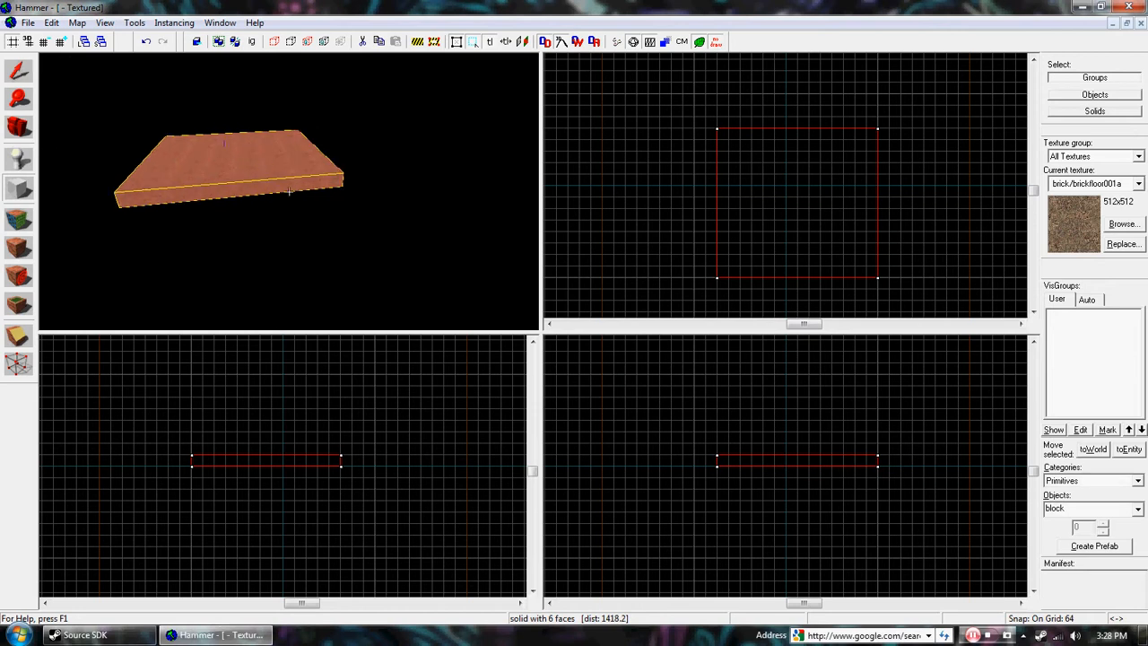
Step: Open the Face Edit Sheet for the floor block and apply the brick/brickwall032a texture to its top face
{"action": "key", "text": "w"}
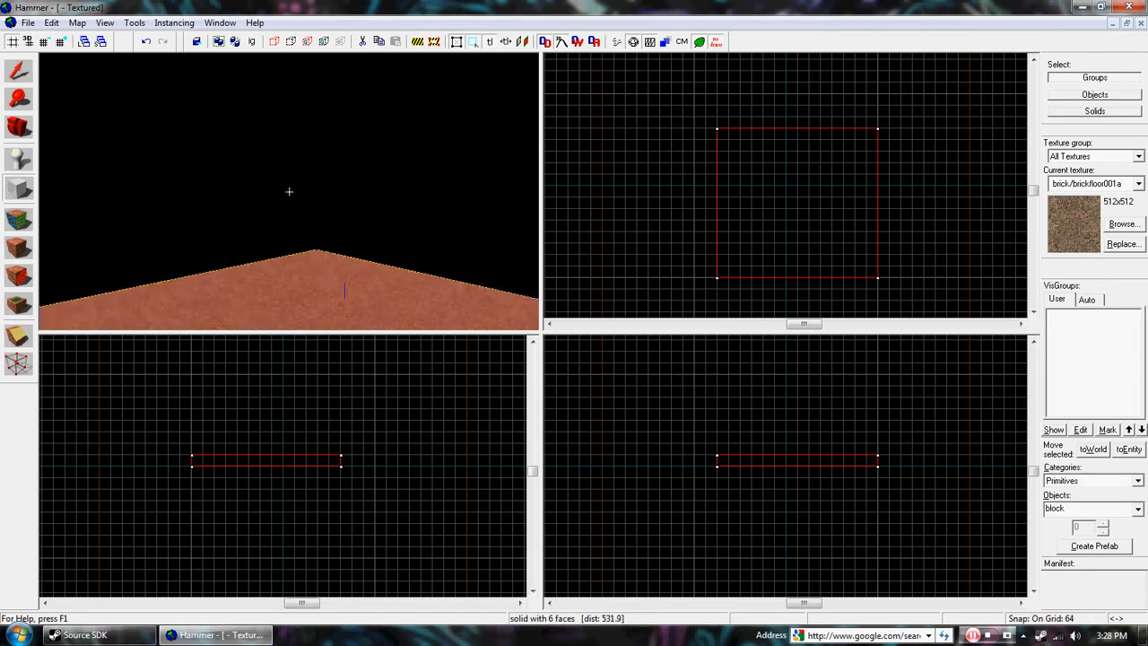
{"action": "key", "text": "s"}
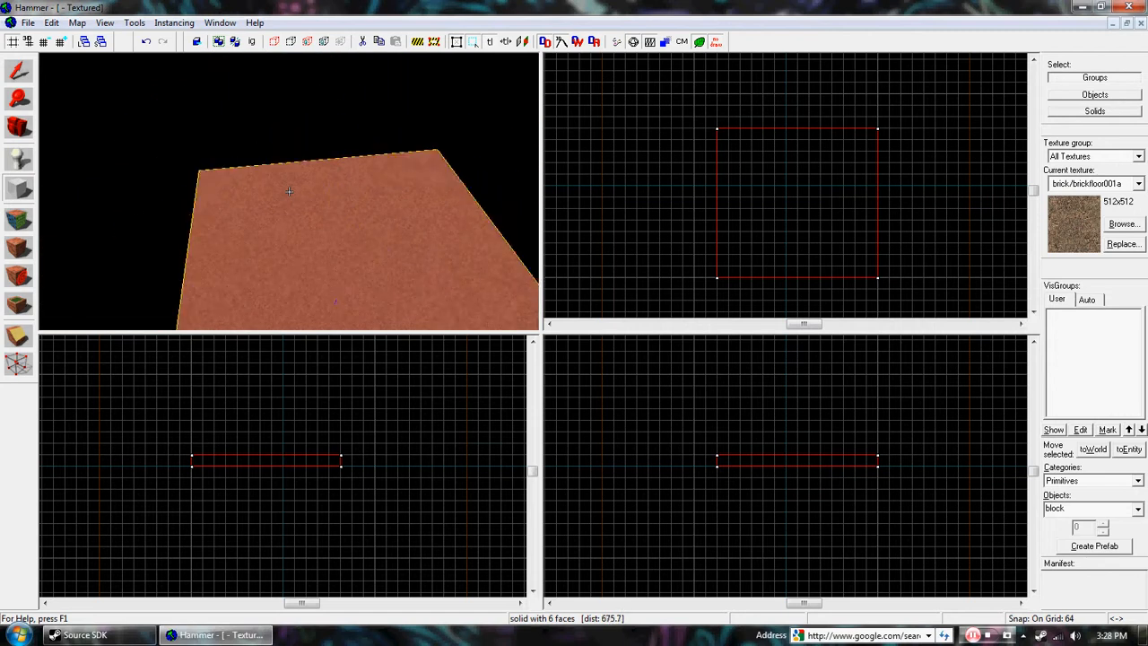
{"action": "key", "text": "w"}
{"action": "key", "text": "w"}
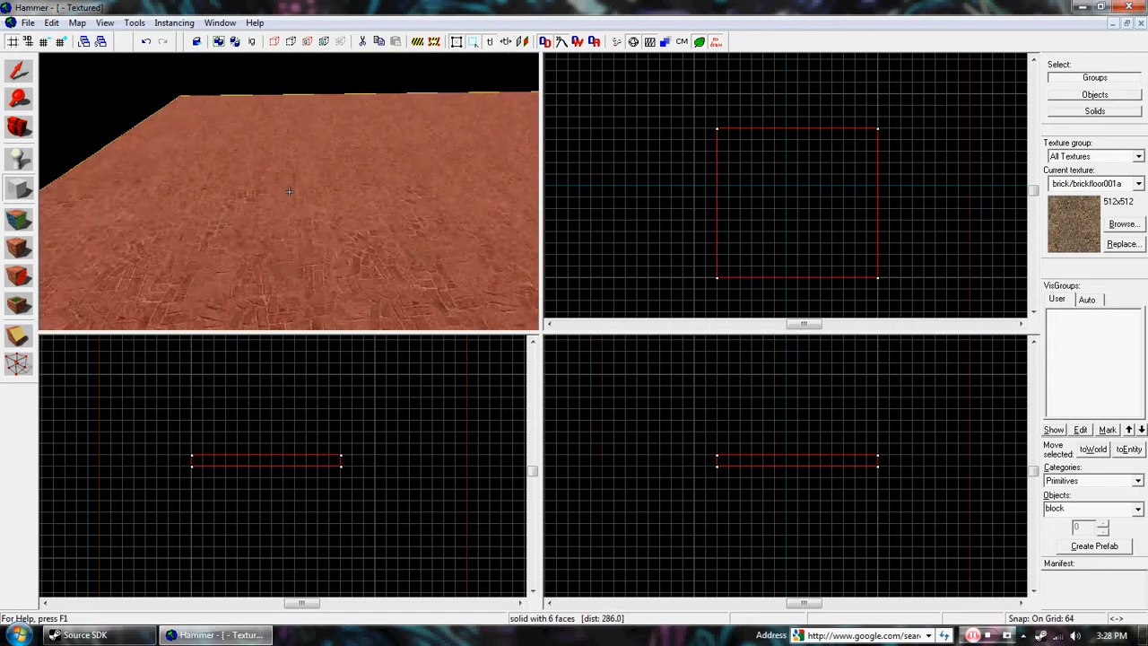
{"action": "key", "text": "s"}
{"action": "key", "text": "s"}
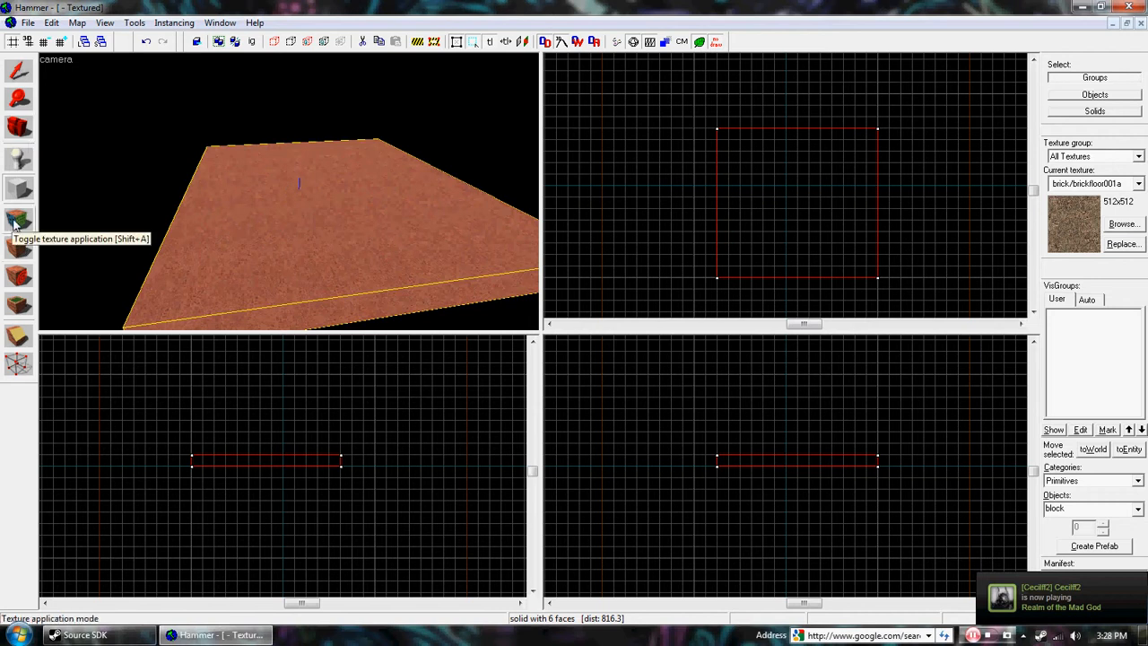
{"action": "left_click", "coordinate": [18, 219]}
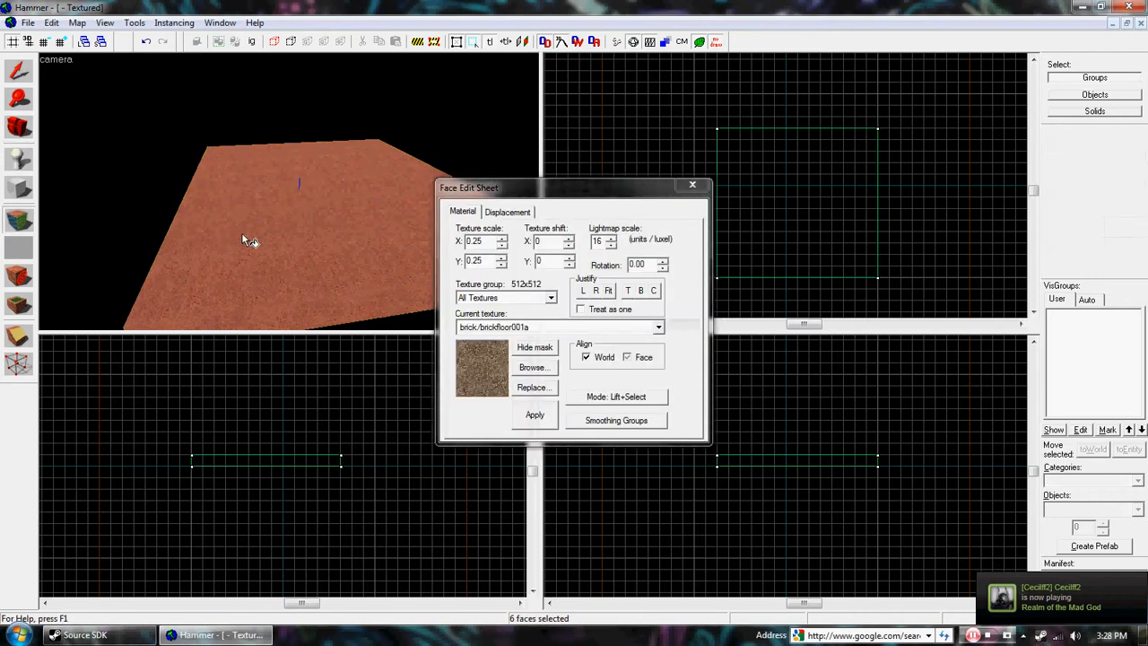
{"action": "left_click", "coordinate": [532, 367]}
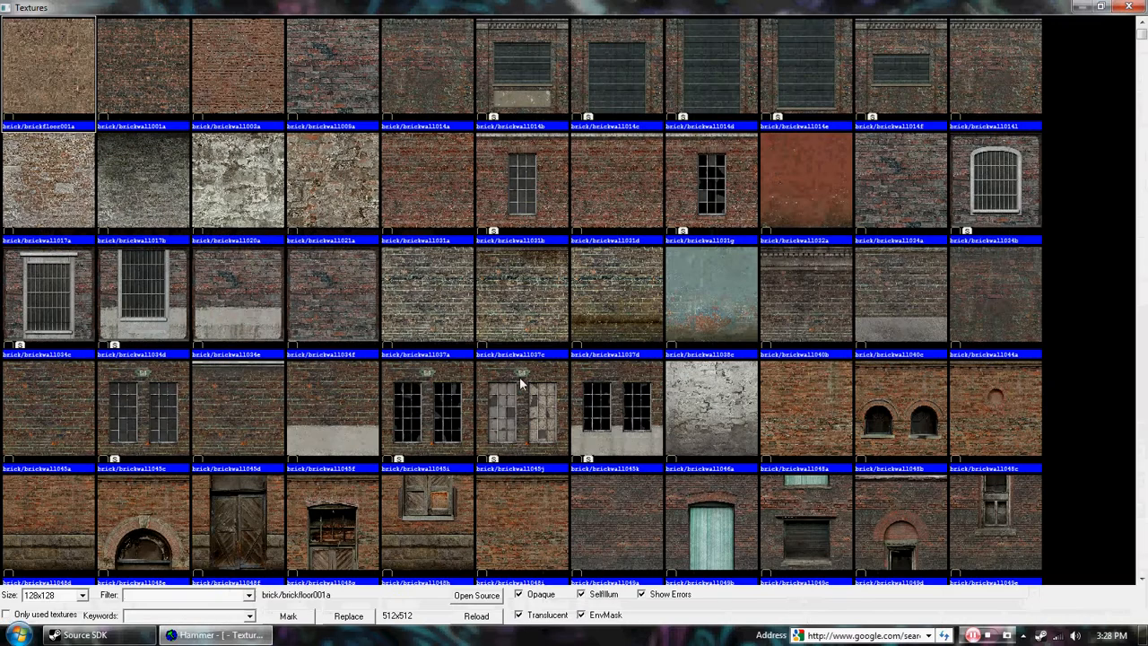
{"action": "double_click", "coordinate": [778, 181]}
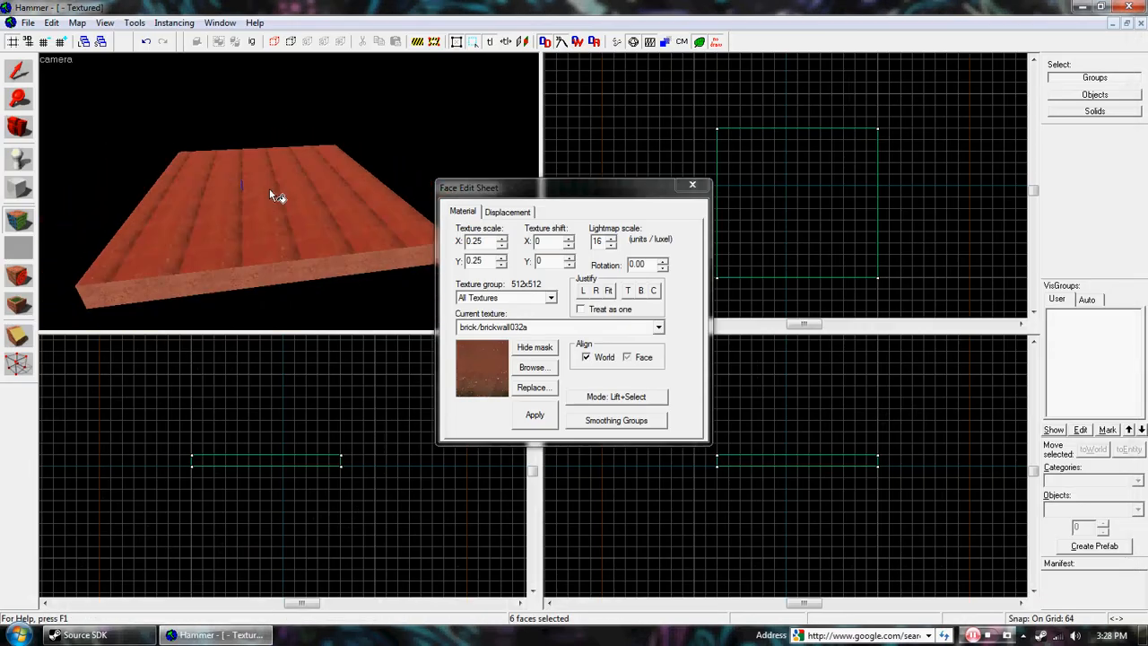
Step: Lift the brick/brickfloor001a texture from the block's side face and apply it to the top face
{"action": "key", "text": "s"}
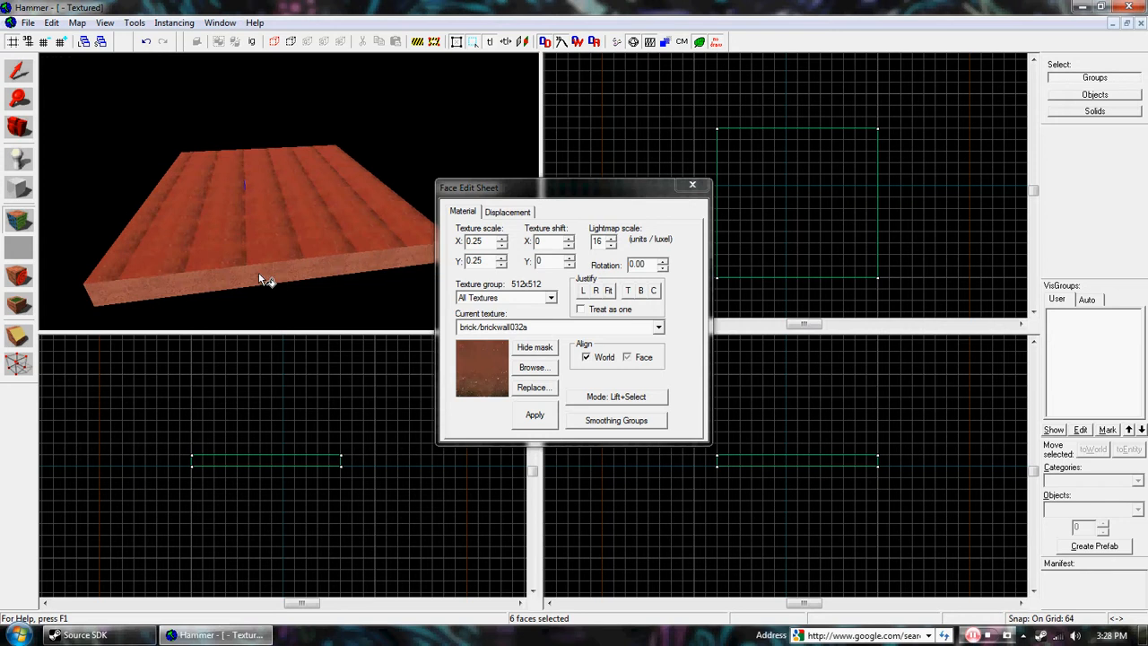
{"action": "key", "text": "z"}
{"action": "key", "text": "w"}
{"action": "key", "text": "z"}
{"action": "left_click", "coordinate": [267, 159]}
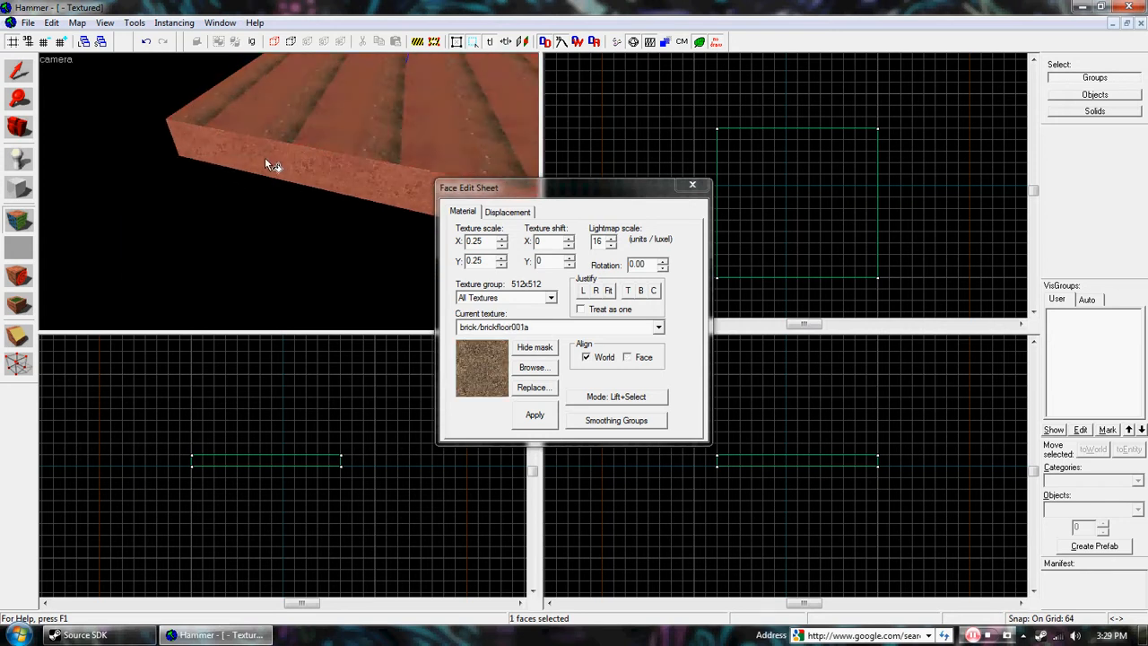
{"action": "key", "text": "z"}
{"action": "key", "text": "s"}
{"action": "key", "text": "a"}
{"action": "key", "text": "z"}
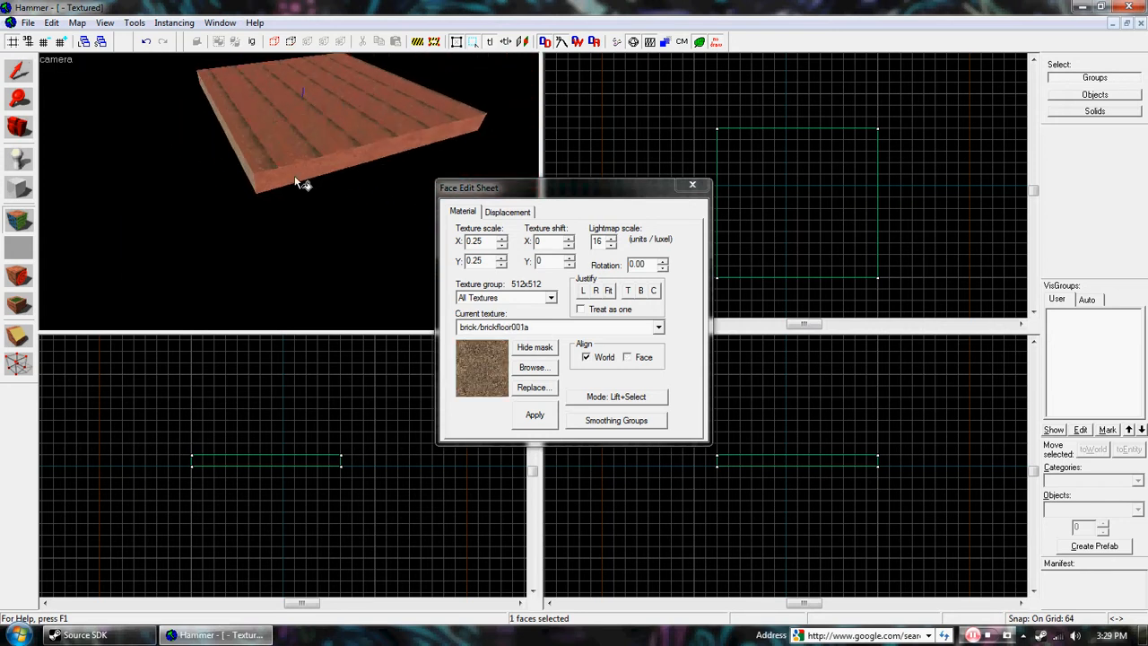
{"action": "right_click", "coordinate": [306, 99]}
{"action": "key", "text": "z"}
{"action": "key", "text": "w"}
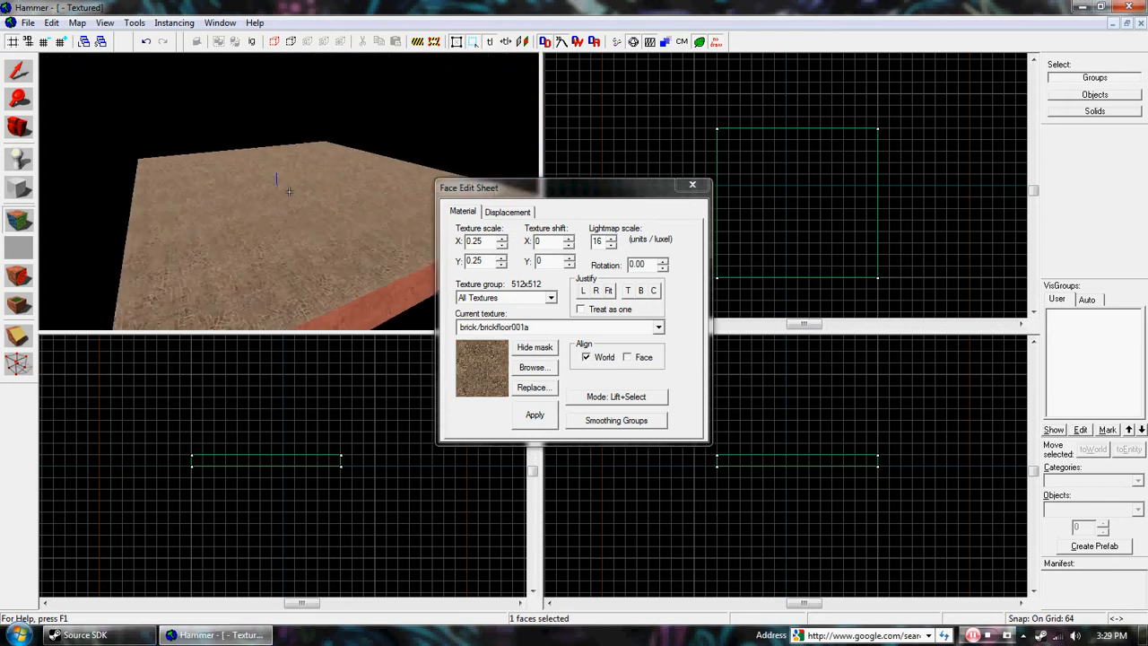
{"action": "key", "text": "z"}
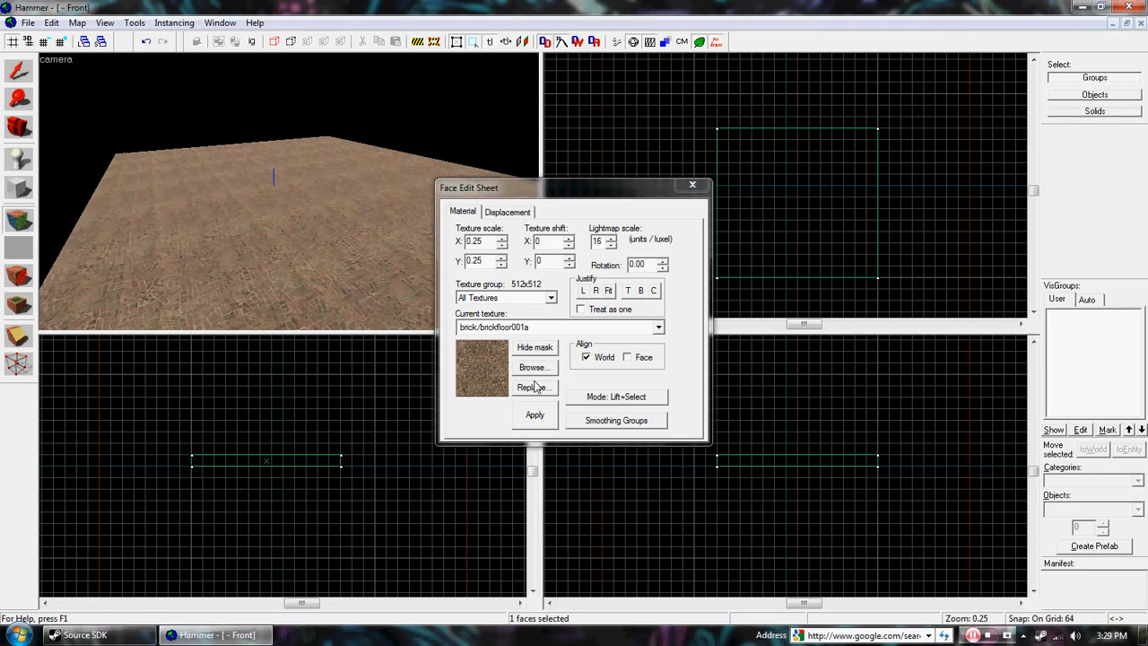
Step: Set the texture scale to 0.5 in X and Y and apply it to the block's top face
{"action": "double_click", "coordinate": [471, 241]}
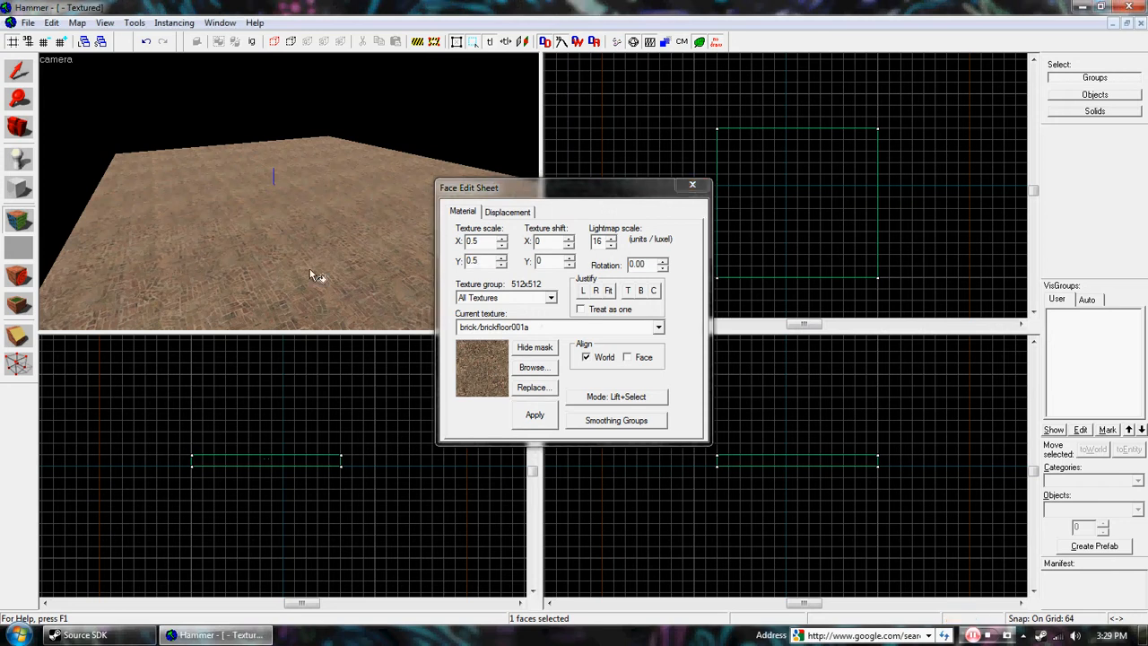
{"action": "key", "text": "z"}
{"action": "key", "text": "w"}
{"action": "key", "text": "w"}
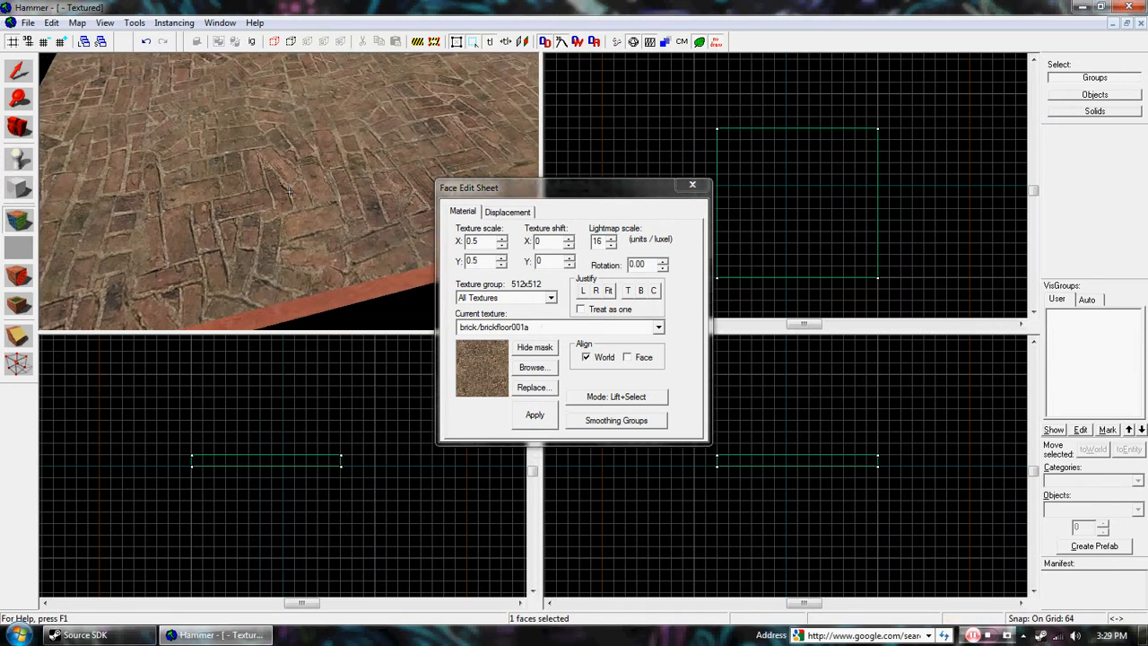
{"action": "key", "text": "s"}
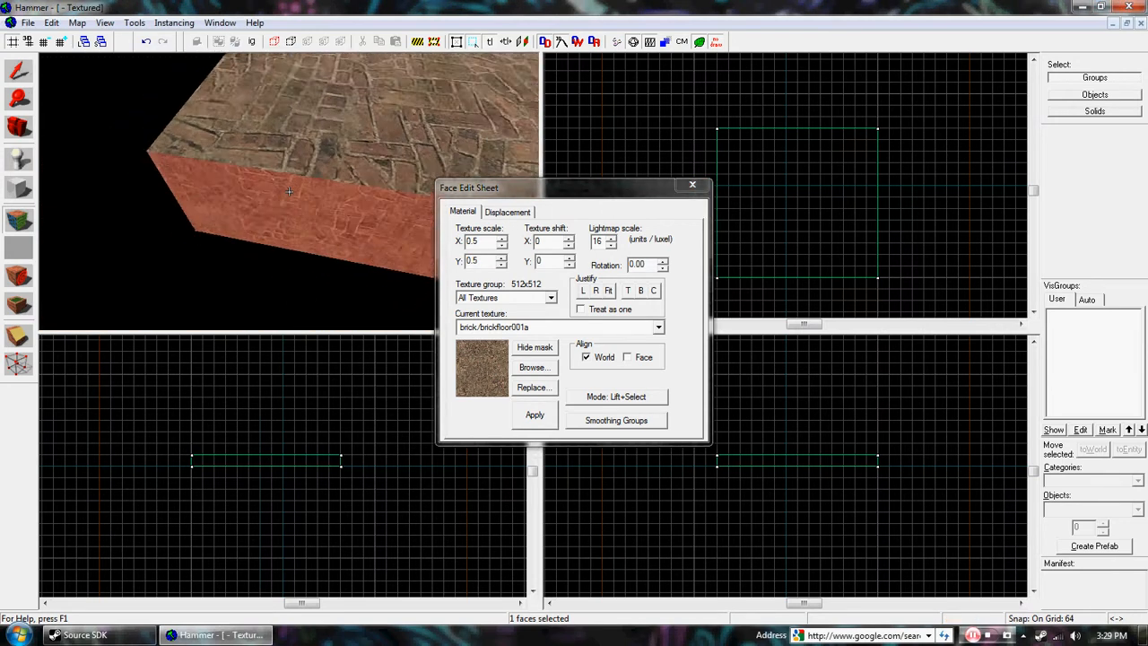
Step: Reapply the brick texture at 0.25 scale to the top face, set its rotation to 14 and close the Face Edit Sheet
{"action": "key", "text": "z"}
{"action": "right_click", "coordinate": [303, 137]}
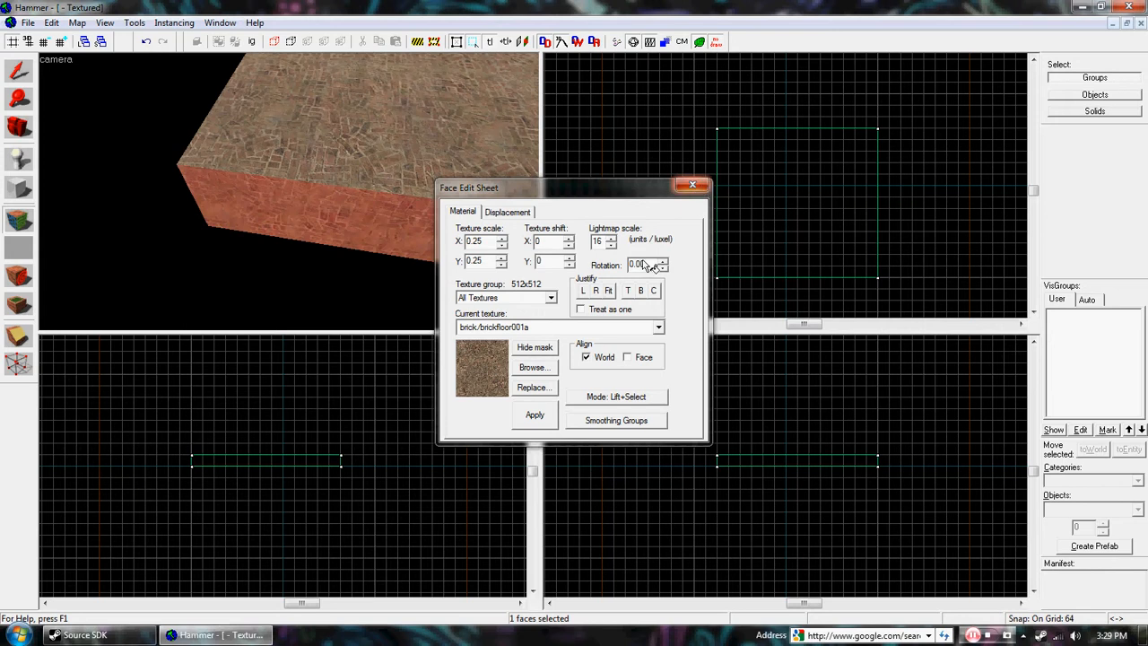
{"action": "left_click", "coordinate": [334, 109]}
{"action": "left_click", "coordinate": [665, 261]}
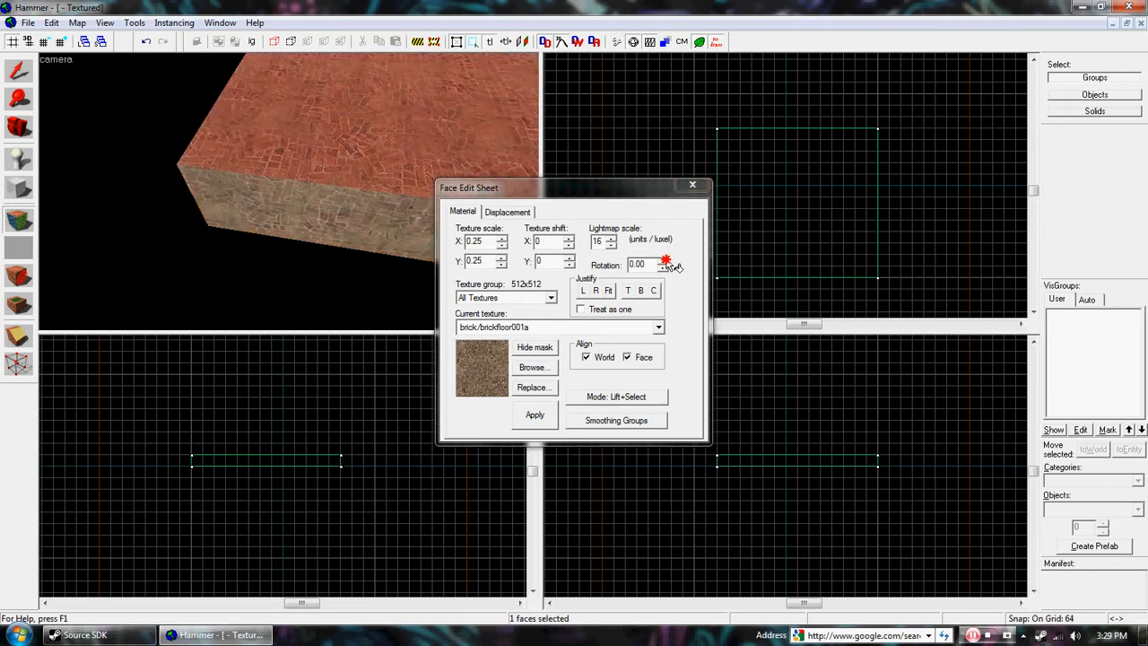
{"action": "left_click", "coordinate": [665, 262]}
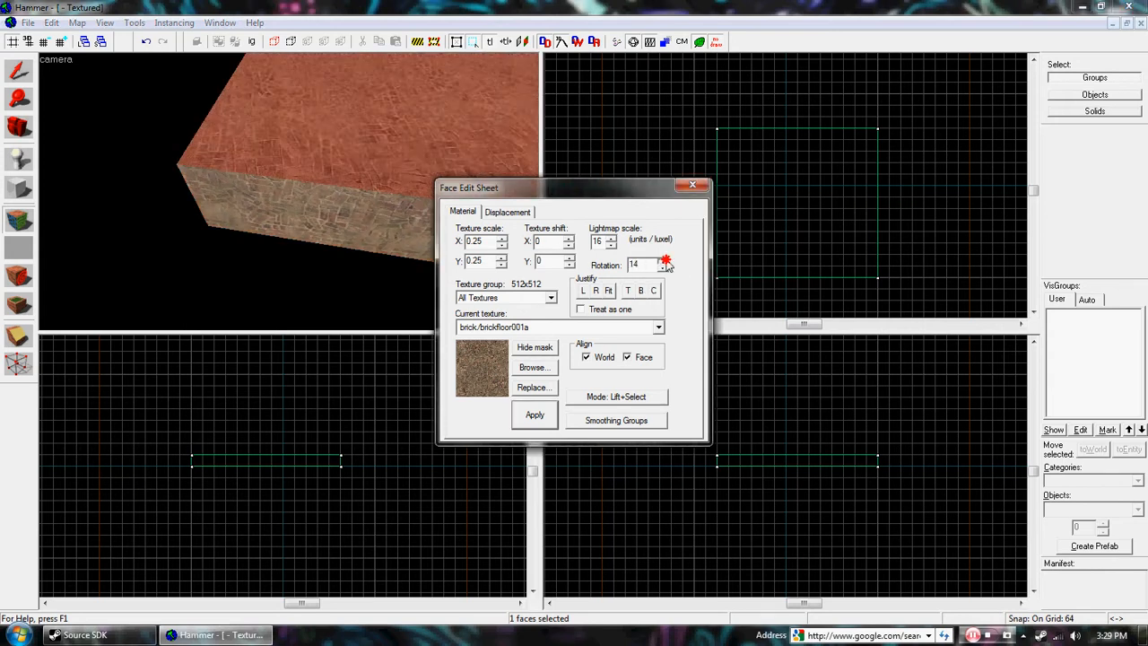
{"action": "left_click", "coordinate": [693, 187]}
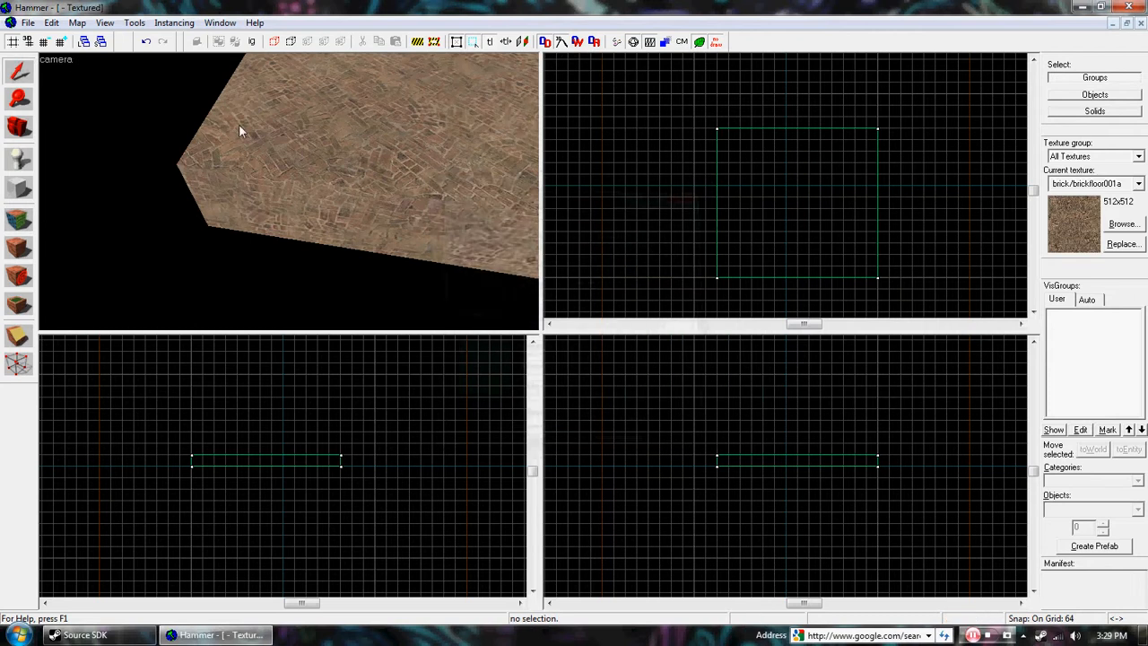
Step: Activate the Decal tool and choose decals/bloodstain_002 from the textures filtered by "decals"
{"action": "key", "text": "z"}
{"action": "key", "text": "z"}
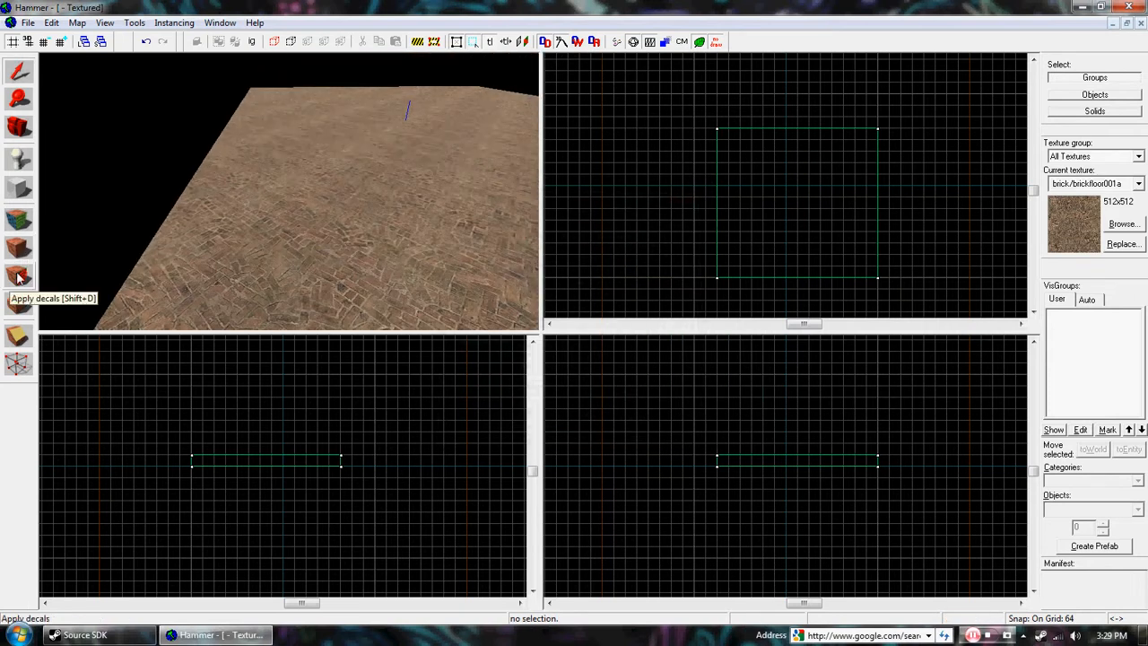
{"action": "left_click", "coordinate": [18, 278]}
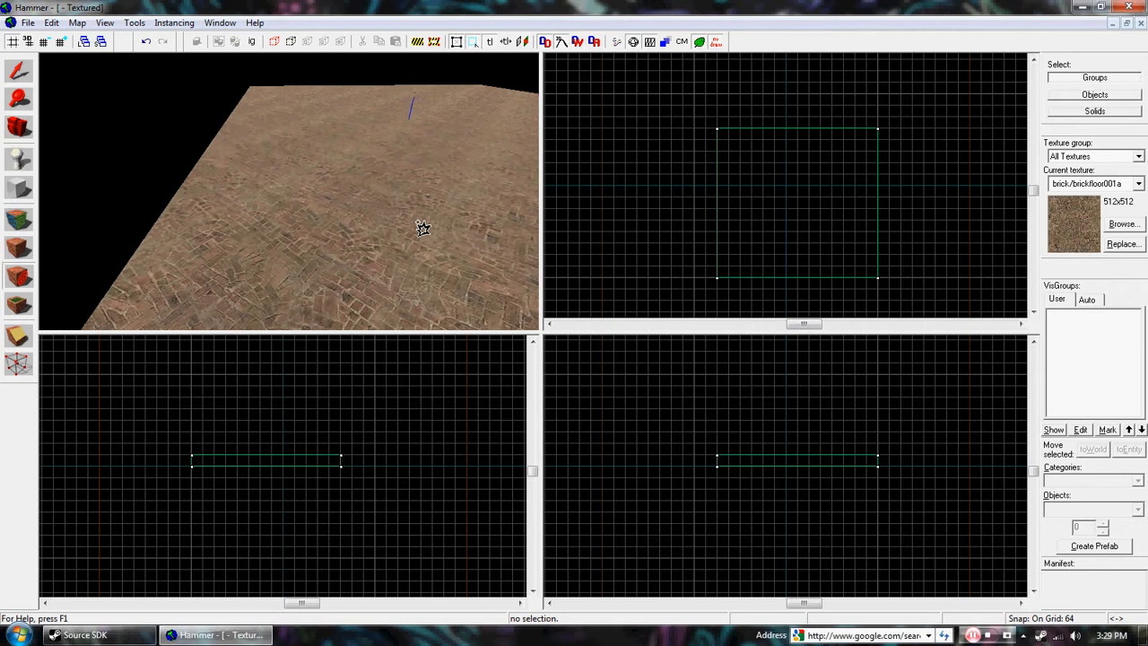
{"action": "key", "text": "z"}
{"action": "key", "text": "w"}
{"action": "key", "text": "z"}
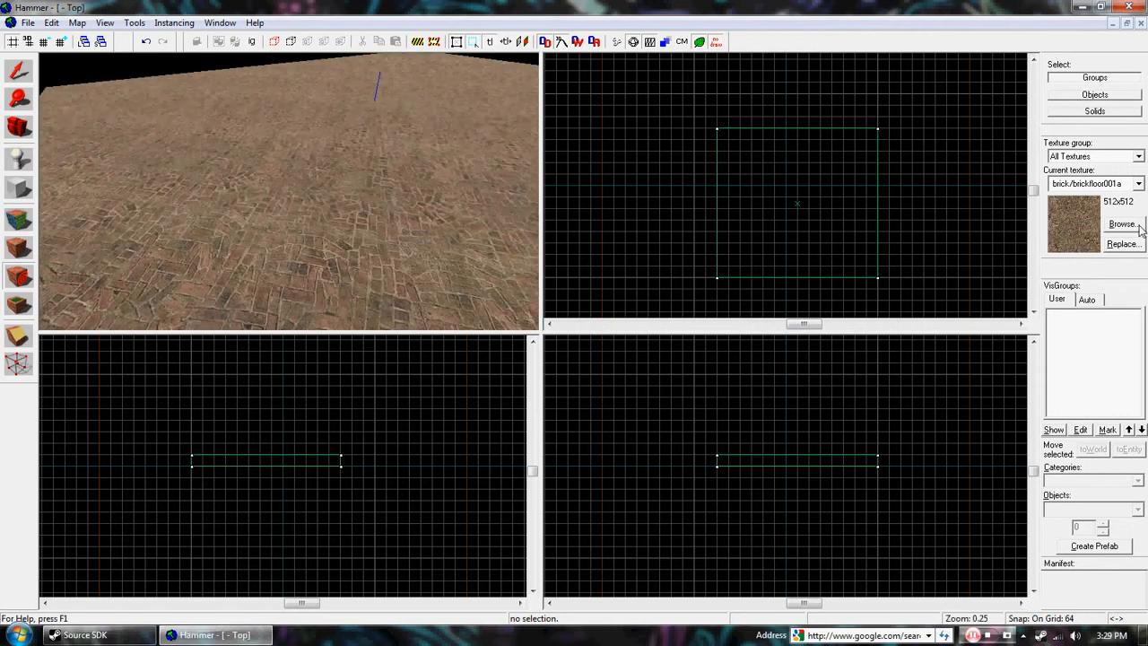
{"action": "left_click", "coordinate": [1135, 226]}
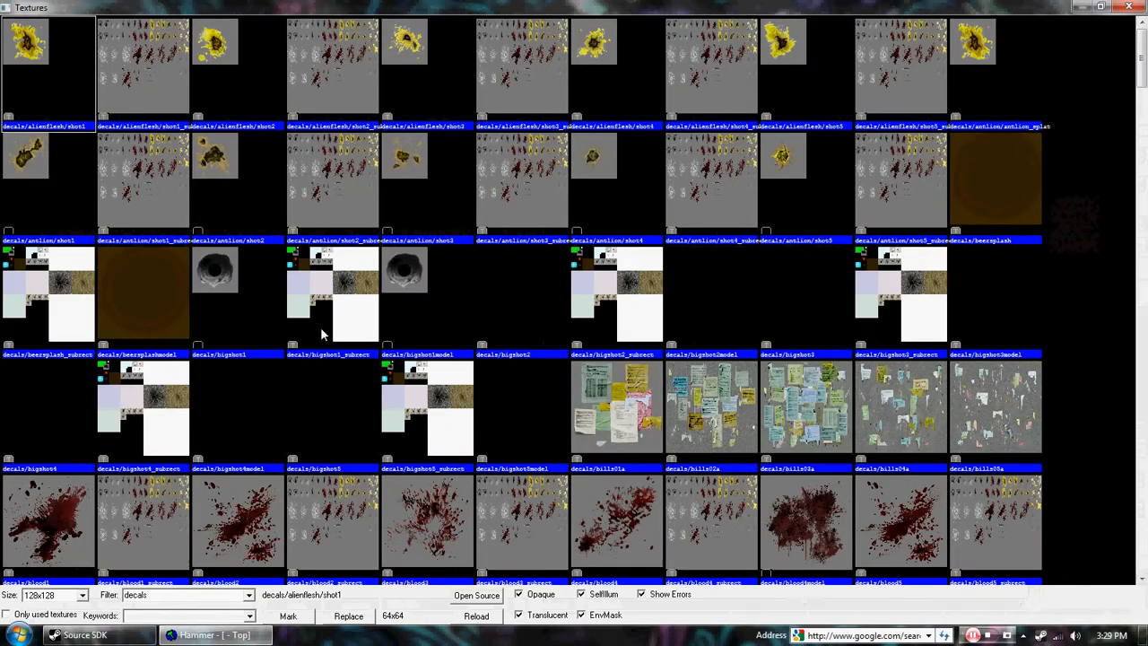
{"action": "left_click_drag", "start_coordinate": [1141, 82], "coordinate": [1142, 123]}
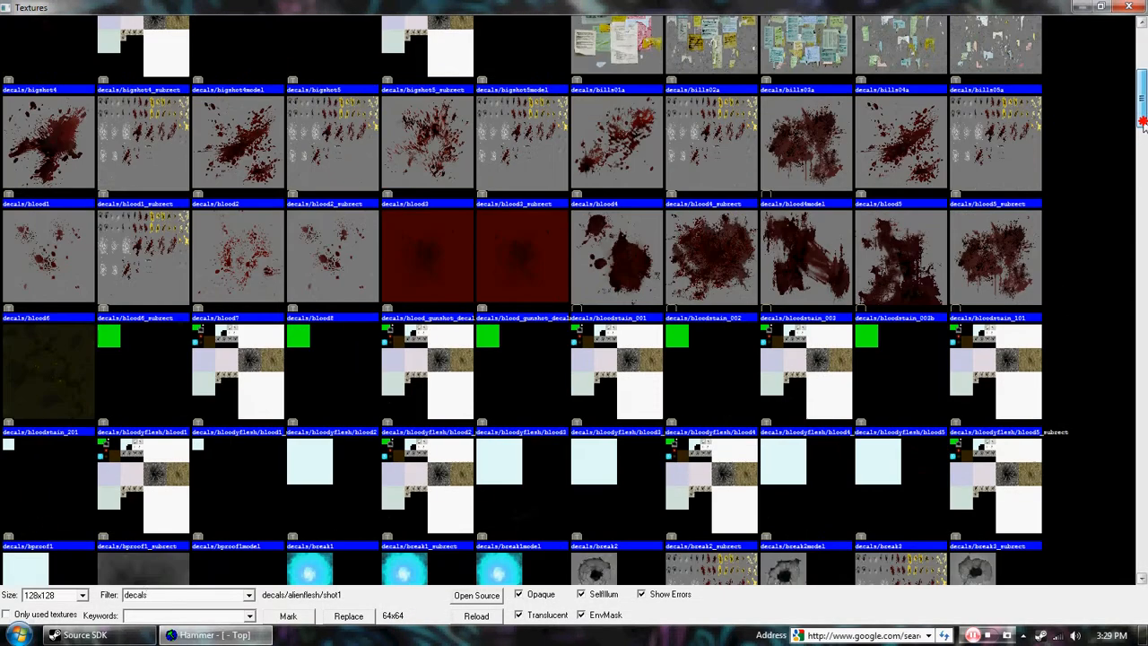
{"action": "double_click", "coordinate": [738, 257]}
Step: Place the bloodstain decal on the floor block's top face and inspect it from several angles
{"action": "left_click", "coordinate": [311, 206]}
{"action": "key", "text": "z"}
{"action": "key", "text": "w"}
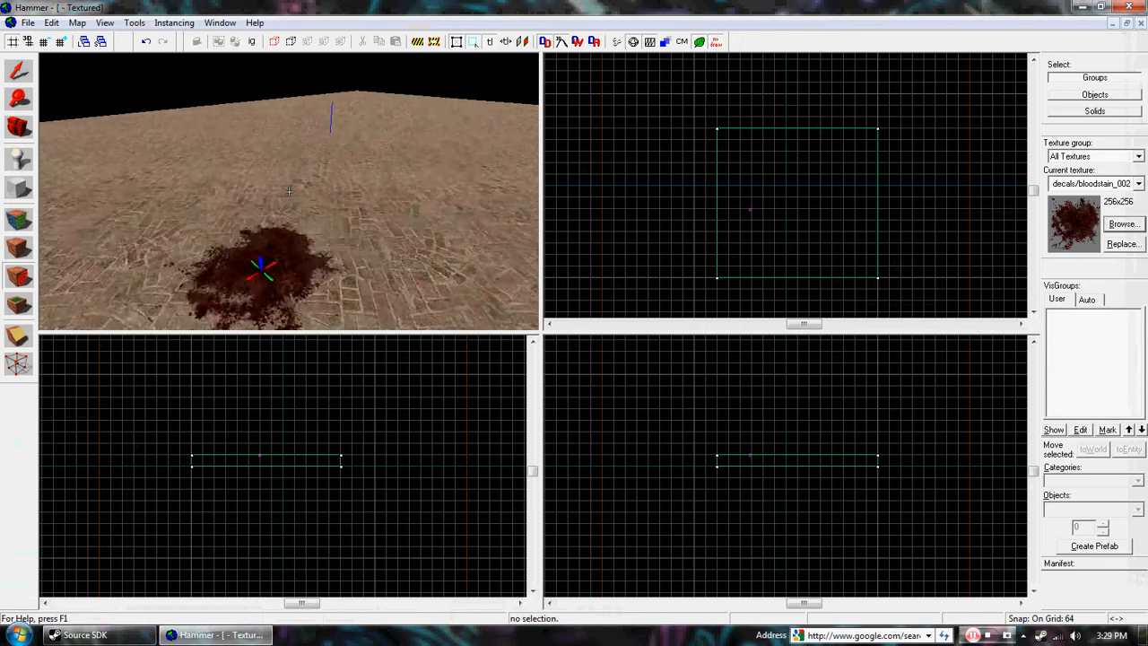
{"action": "key", "text": "s"}
{"action": "key", "text": "z"}
{"action": "key", "text": "z"}
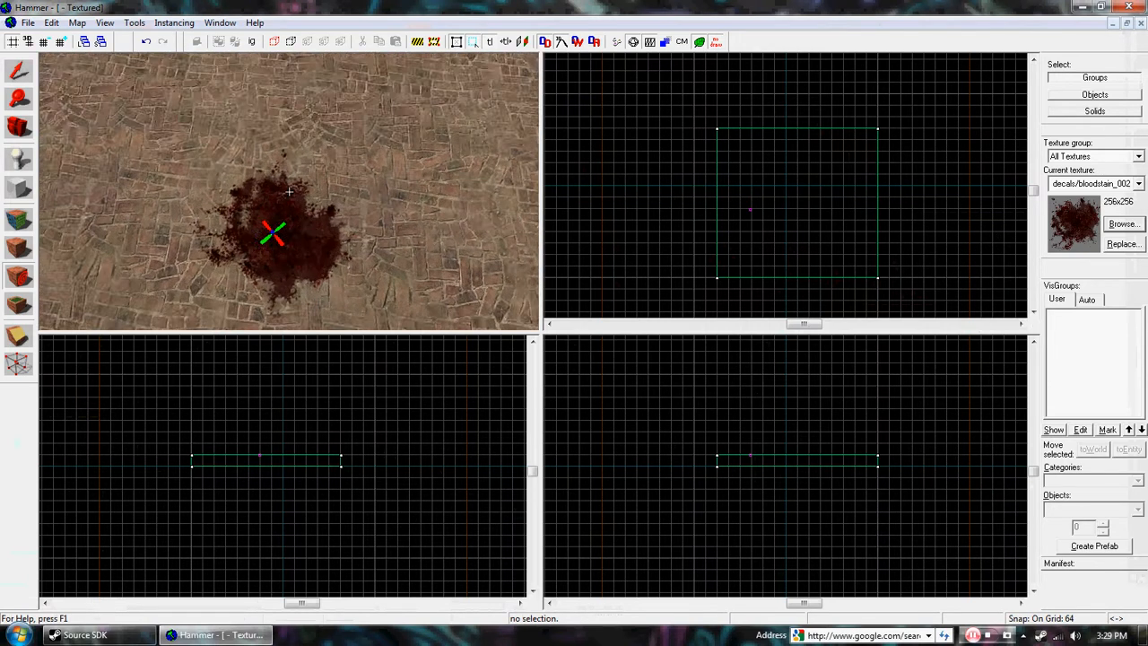
{"action": "key", "text": "s"}
{"action": "key", "text": "w"}
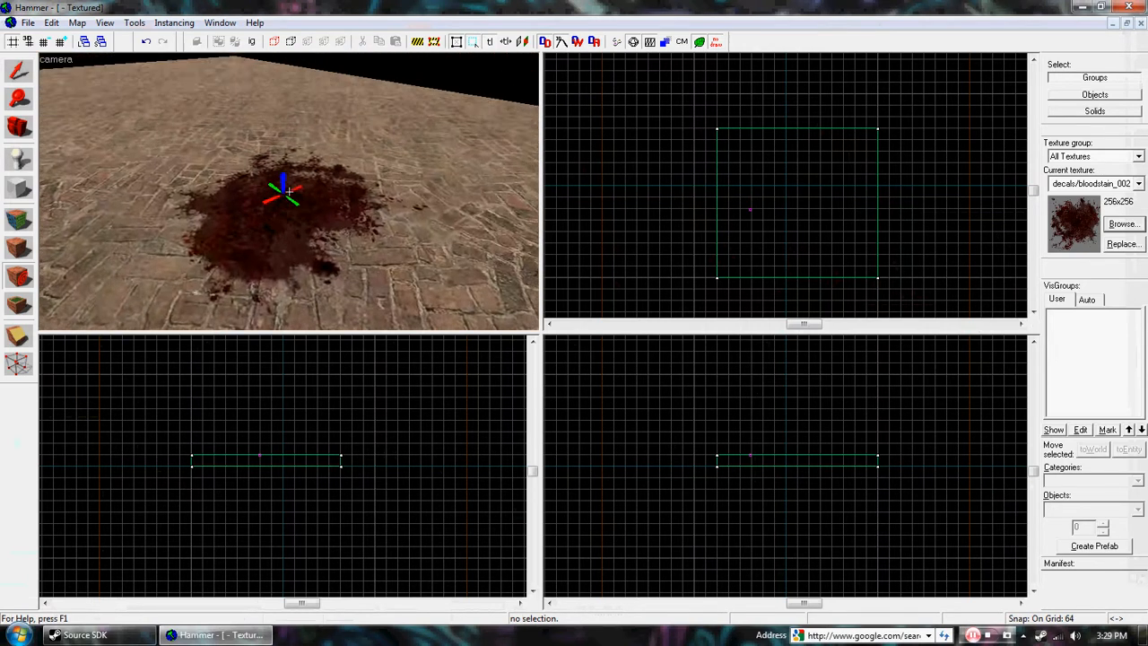
{"action": "key", "text": "s"}
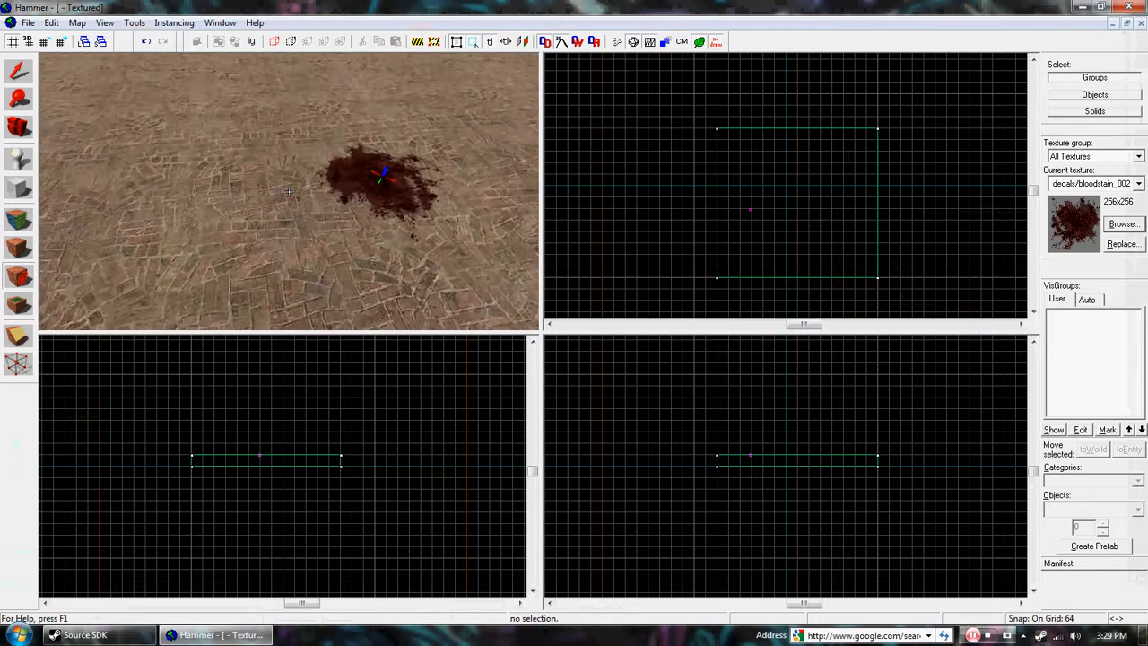
{"action": "key", "text": "s"}
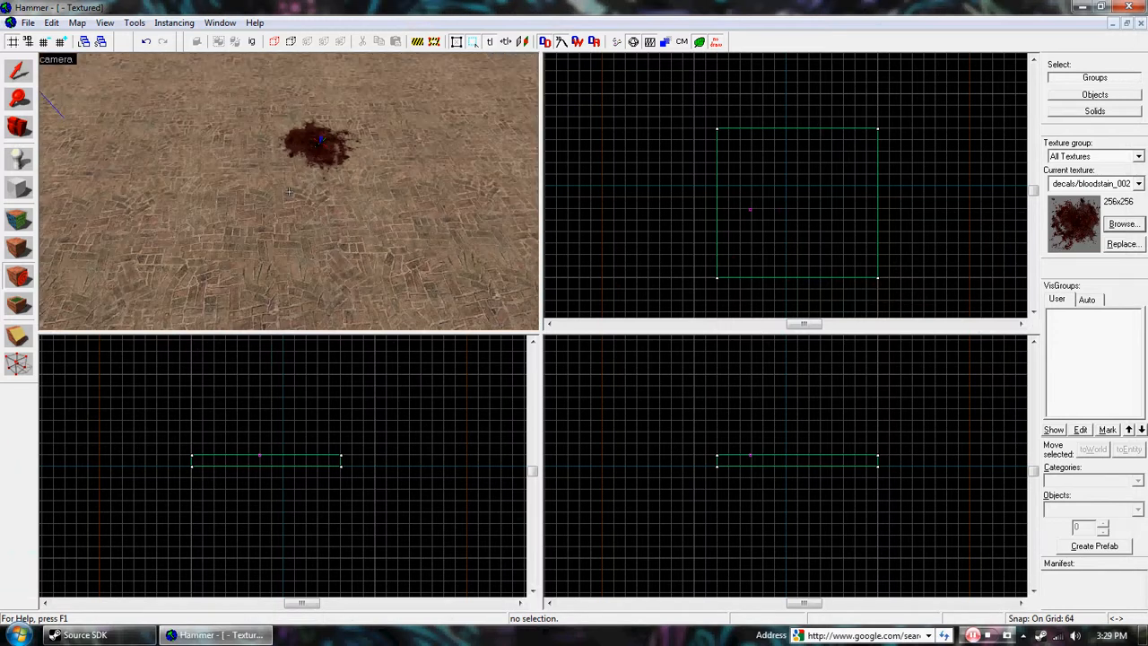
{"action": "key", "text": "z"}
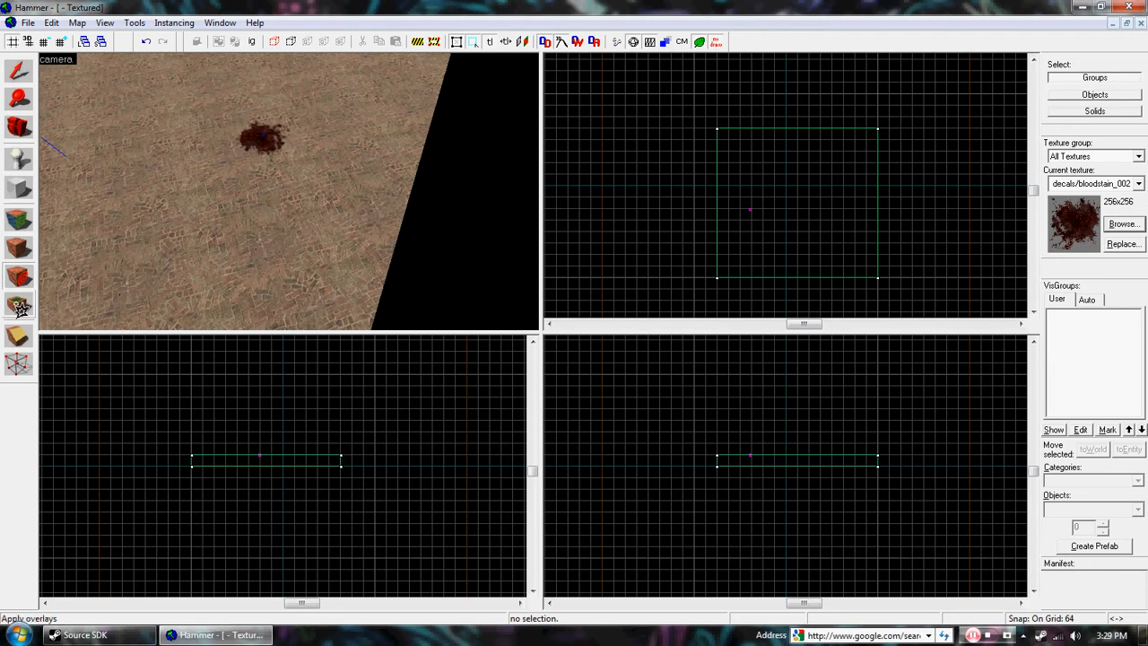
Step: Activate the Overlay tool and choose decals/bloodstain_003b as the texture to apply to the floor block
{"action": "scroll", "coordinate": [171, 287], "scroll_direction": "up", "scroll_amount": 2}
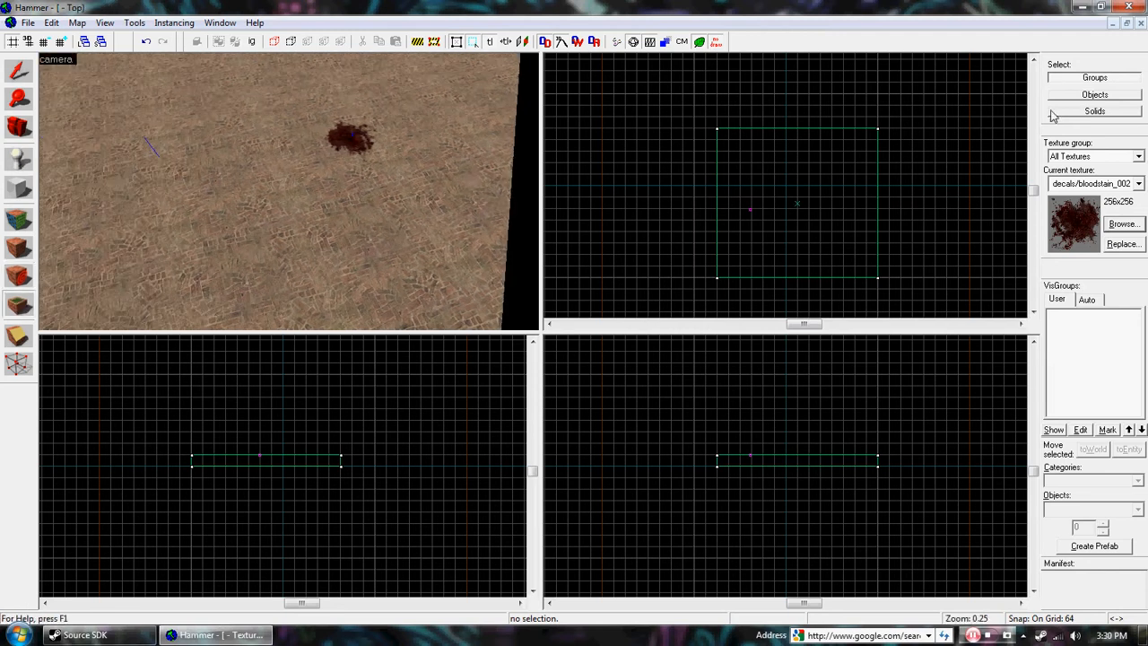
{"action": "left_click", "coordinate": [1123, 224]}
{"action": "double_click", "coordinate": [893, 71]}
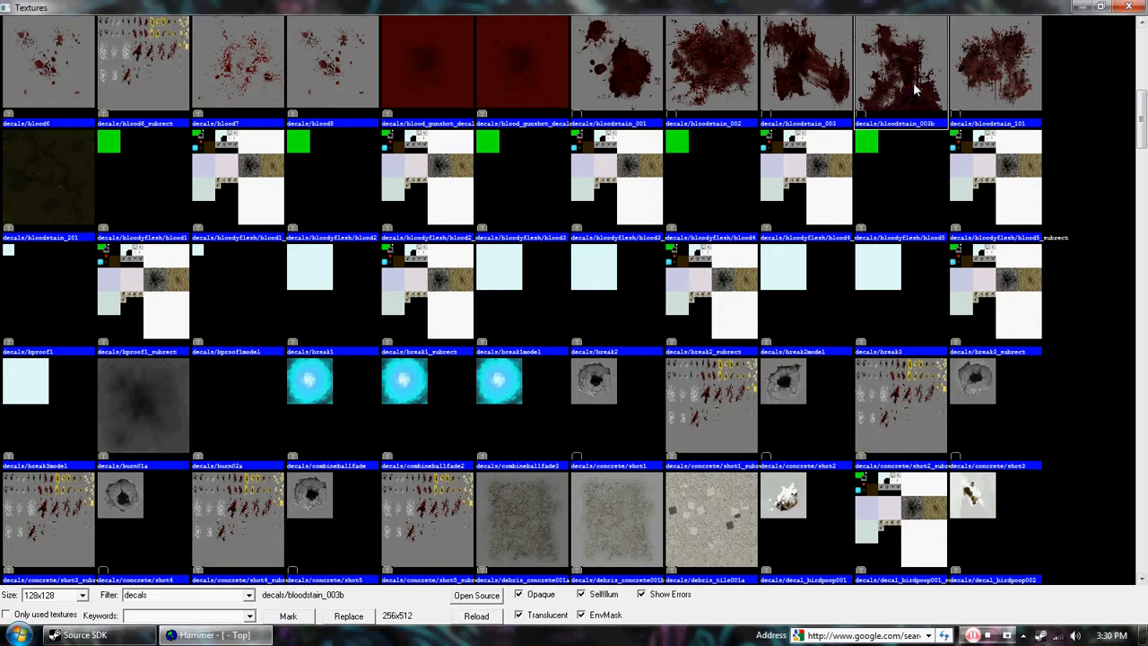
{"action": "key", "text": "z"}
{"action": "key", "text": "d"}
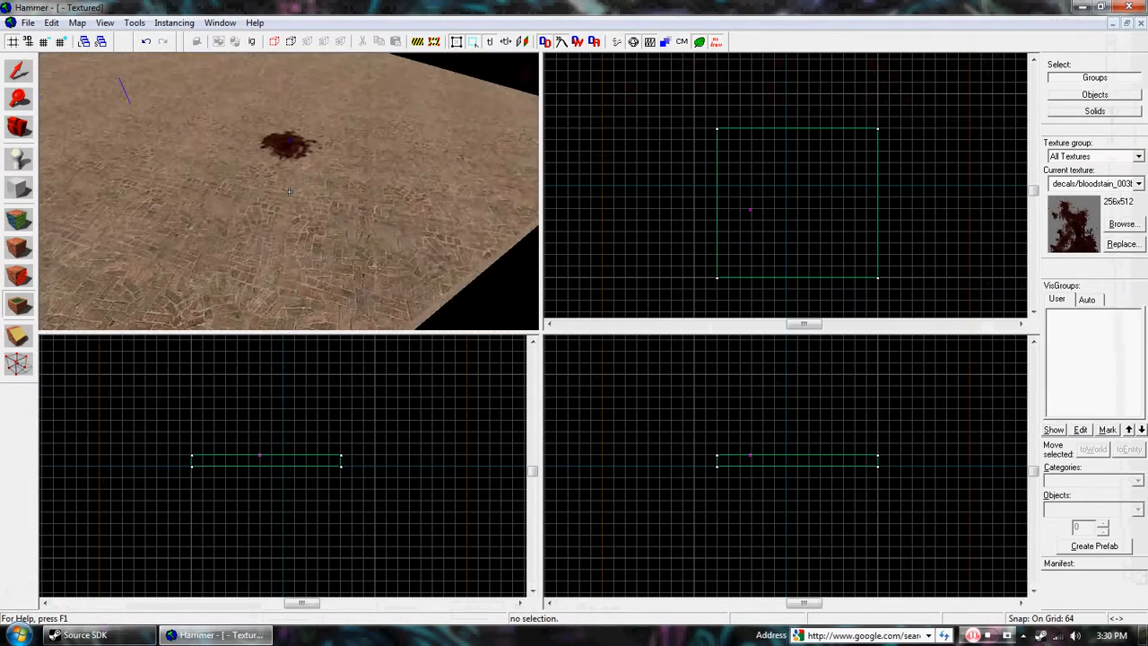
{"action": "key", "text": "w"}
{"action": "key", "text": "d"}
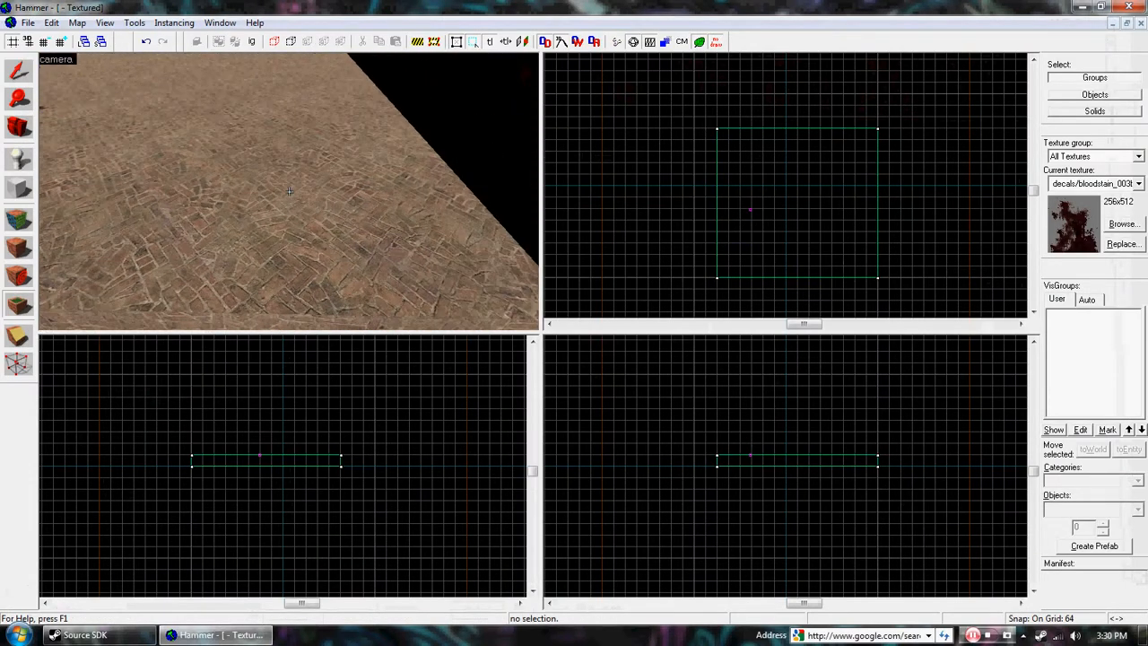
{"action": "key", "text": "s"}
{"action": "key", "text": "z"}
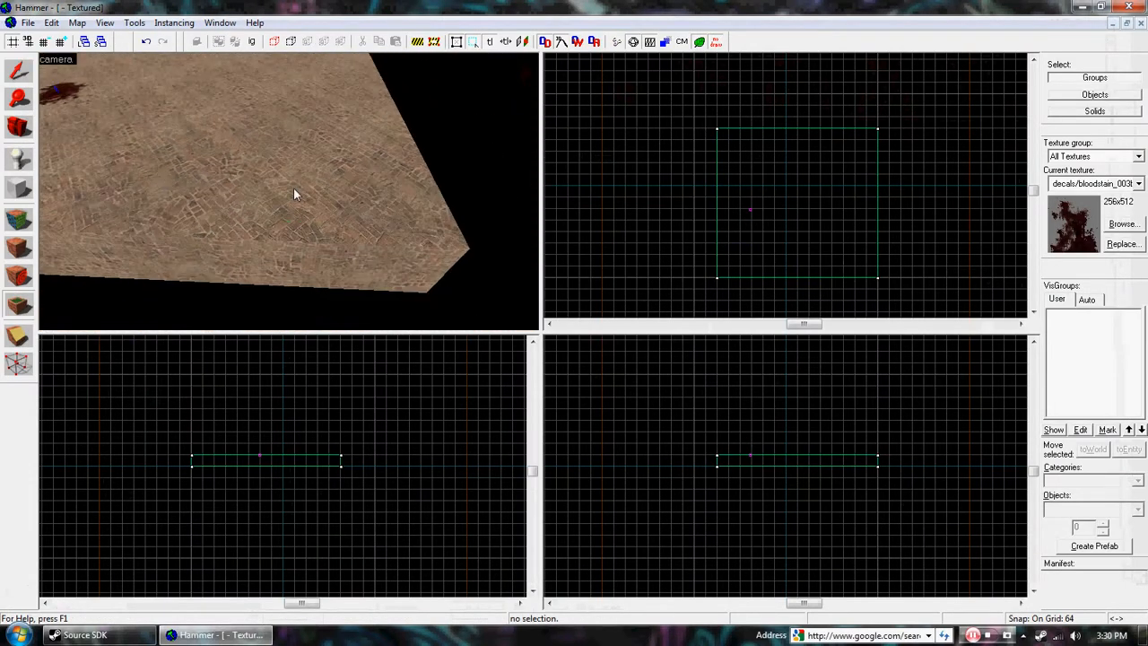
Step: Place the bloodstain_003b overlay on the floor block's top face near a corner and move it flush against the block's edge
{"action": "left_click", "coordinate": [286, 187]}
{"action": "left_click", "coordinate": [27, 80]}
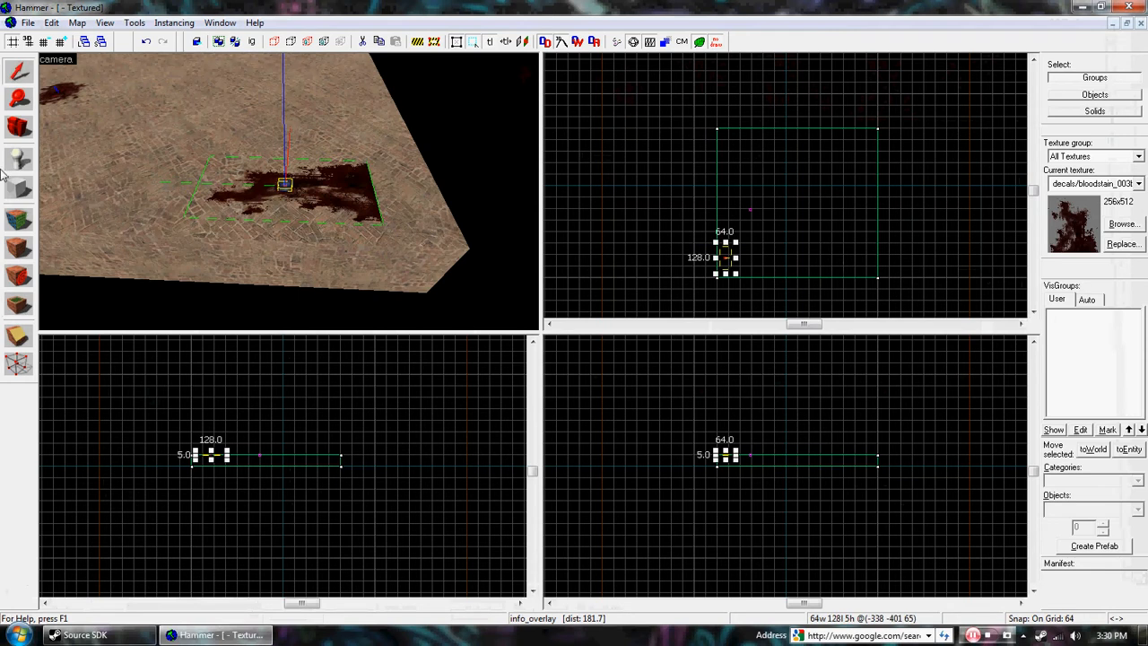
{"action": "scroll", "coordinate": [725, 271], "scroll_direction": "up", "scroll_amount": 7}
{"action": "scroll", "coordinate": [697, 224], "scroll_direction": "up", "scroll_amount": 4}
{"action": "left_click_drag", "start_coordinate": [707, 143], "coordinate": [723, 198]}
{"action": "key", "text": "z"}
{"action": "key", "text": "w"}
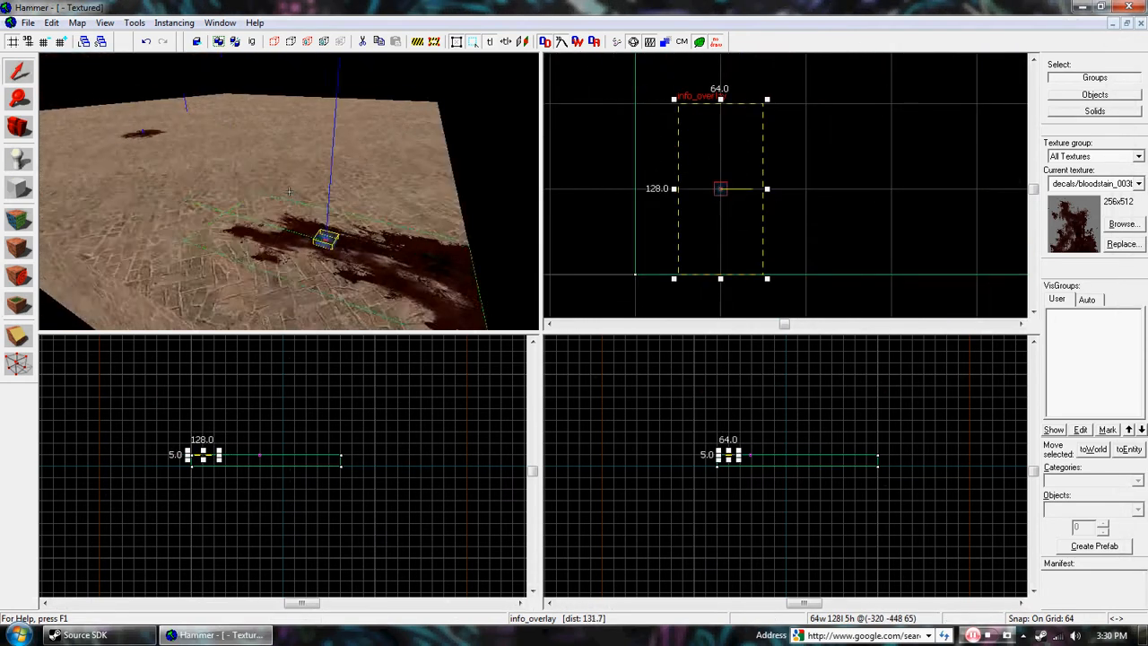
{"action": "key", "text": "z"}
Step: Reshape the bloodstain overlay by moving its corner handles with the Overlay tool so the stain spreads wider across the floor
{"action": "left_click", "coordinate": [18, 305]}
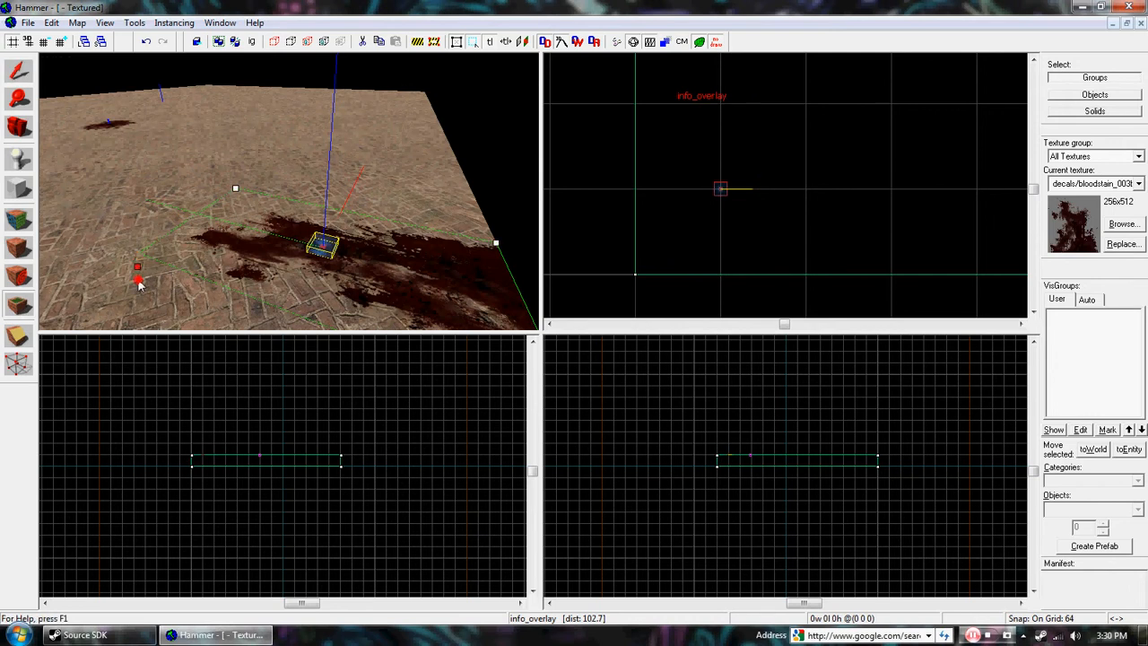
{"action": "left_click_drag", "start_coordinate": [139, 282], "coordinate": [203, 320]}
{"action": "key", "text": "z"}
{"action": "key", "text": "s"}
{"action": "key", "text": "w"}
{"action": "key", "text": "z"}
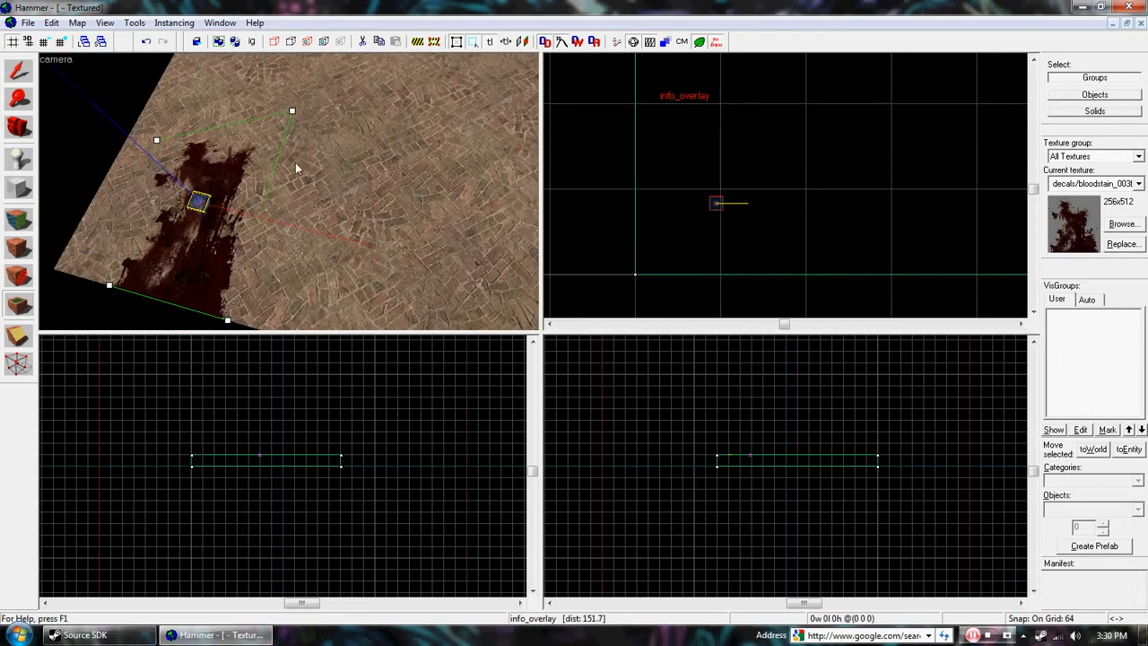
{"action": "left_click_drag", "start_coordinate": [426, 148], "coordinate": [426, 145]}
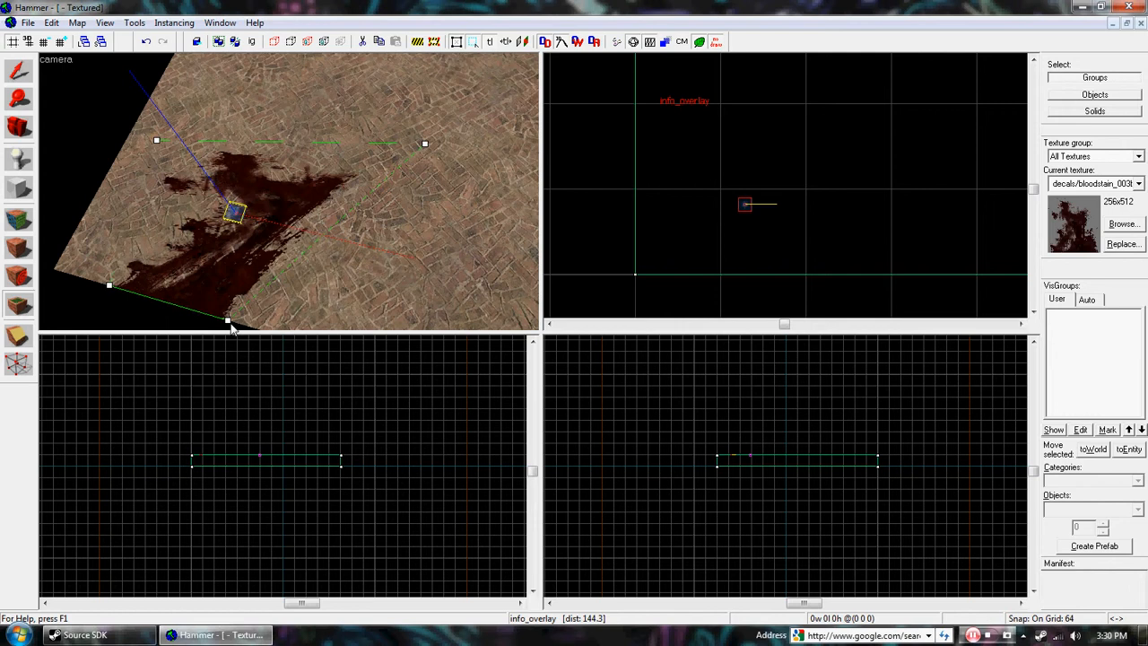
{"action": "left_click_drag", "start_coordinate": [472, 294], "coordinate": [474, 284]}
{"action": "key", "text": "z"}
{"action": "key", "text": "s"}
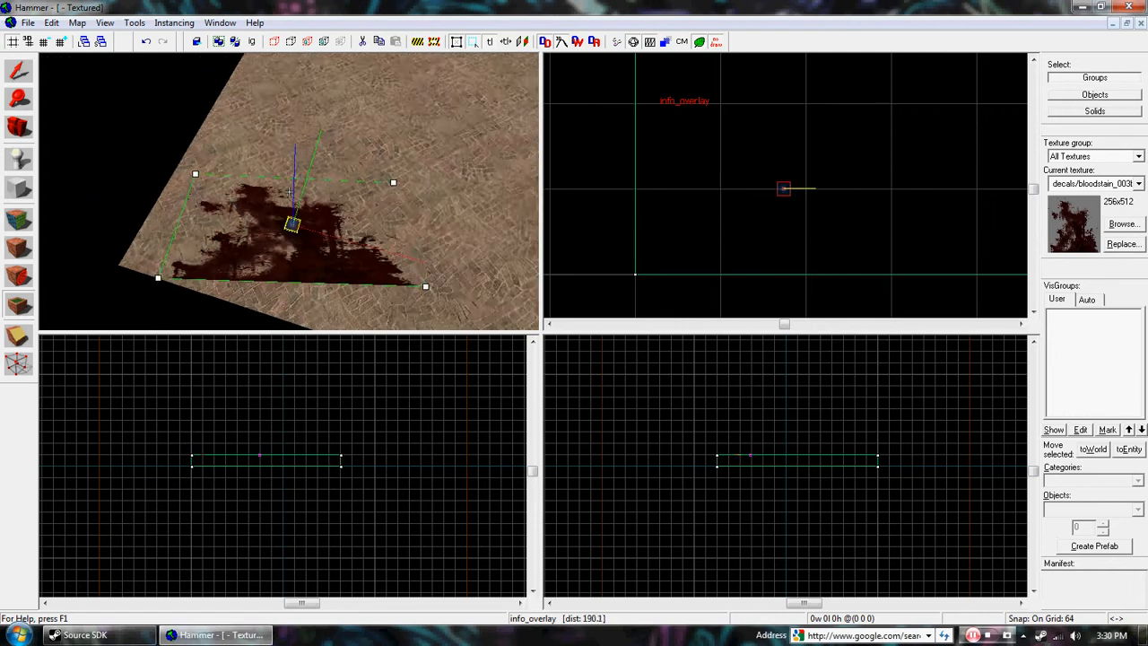
{"action": "key", "text": "z"}
{"action": "left_click_drag", "start_coordinate": [362, 222], "coordinate": [365, 262]}
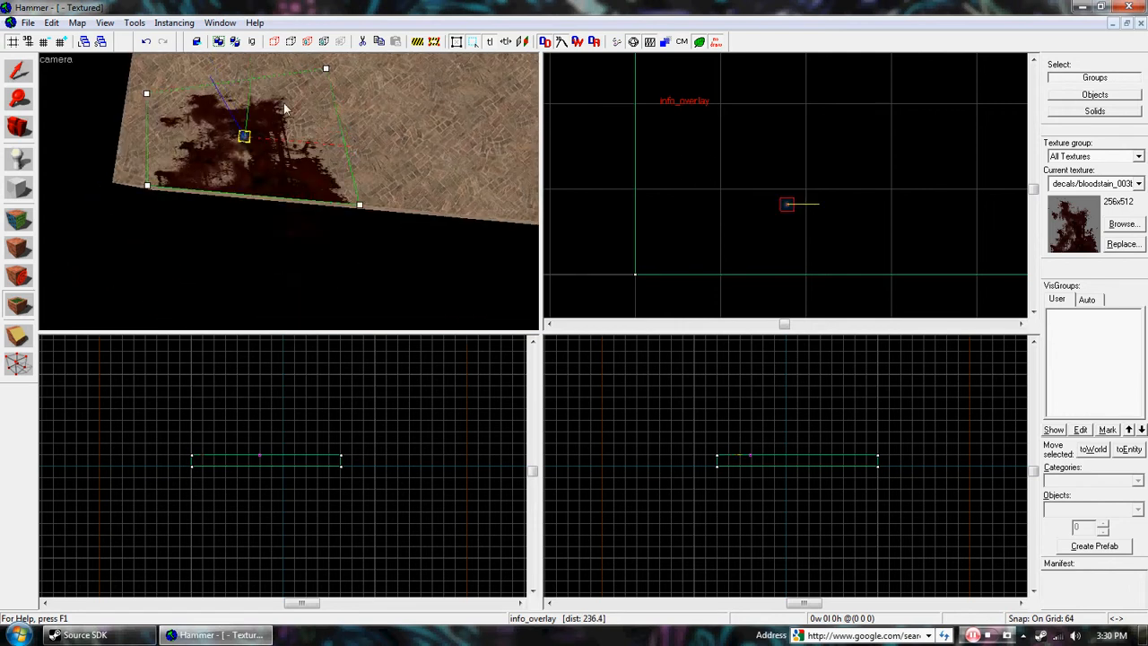
{"action": "left_click_drag", "start_coordinate": [146, 95], "coordinate": [146, 68]}
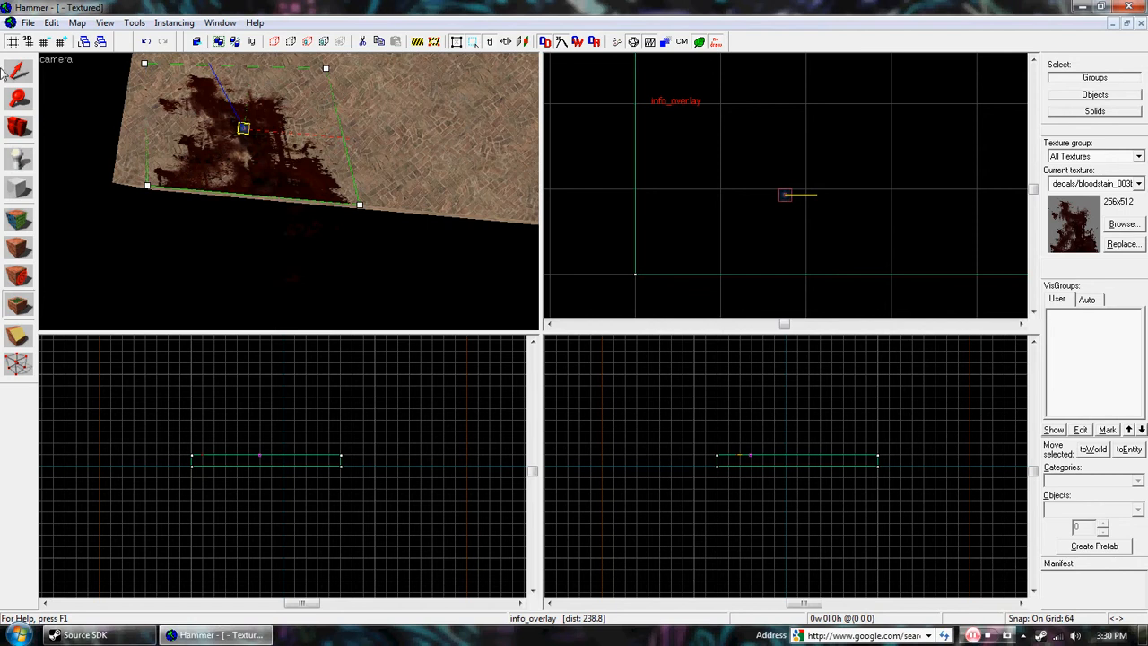
Step: Compare the stretched bloodstain overlay with the smaller decal on the floor from several angles
{"action": "key", "text": "z"}
{"action": "key", "text": "a"}
{"action": "key", "text": "z"}
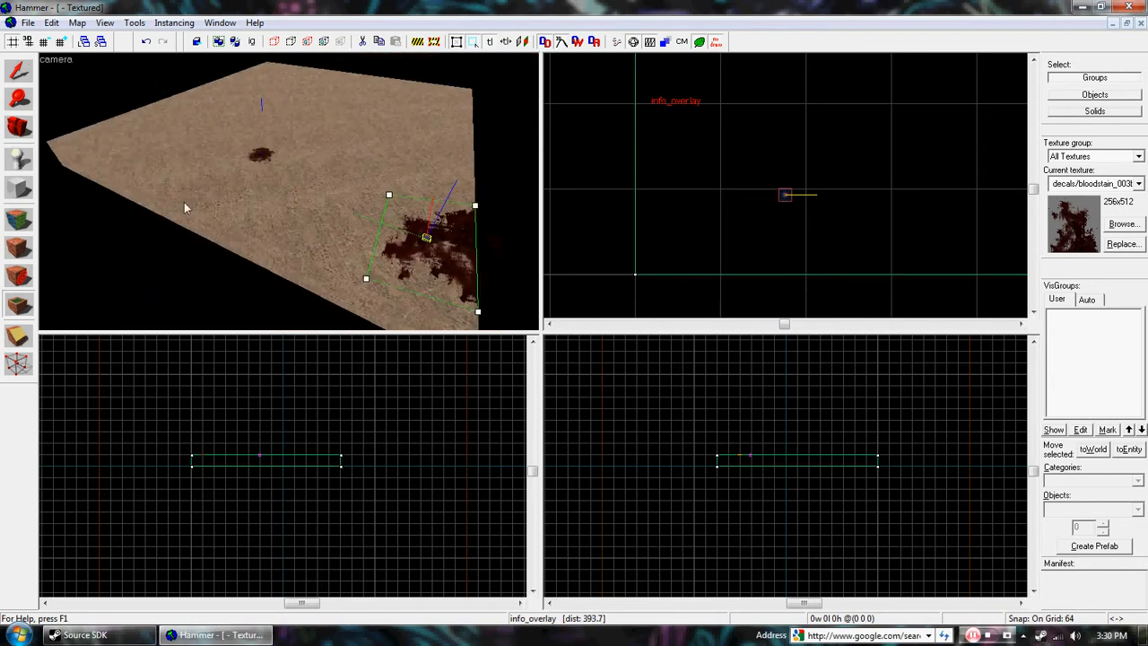
{"action": "key", "text": "z"}
{"action": "key", "text": "w"}
{"action": "key", "text": "w"}
{"action": "key", "text": "a"}
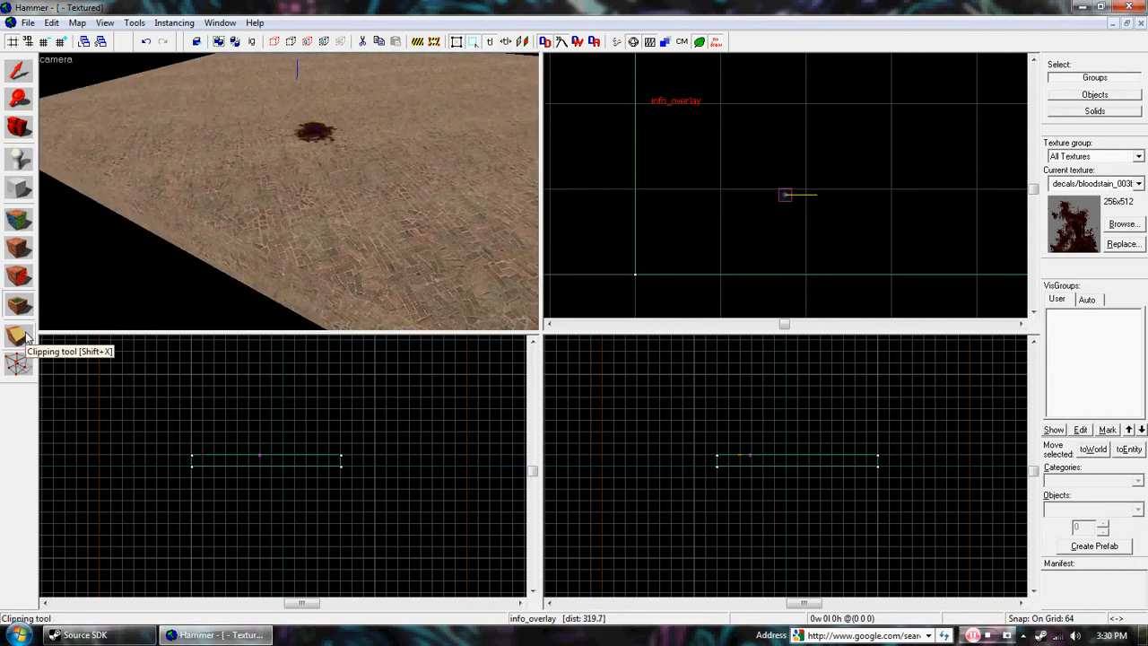
Step: Select the floor block and draw a diagonal Clipping tool line across its corner from (0, 320) to the adjacent edge in the top view
{"action": "left_click", "coordinate": [19, 71]}
{"action": "left_click", "coordinate": [163, 201]}
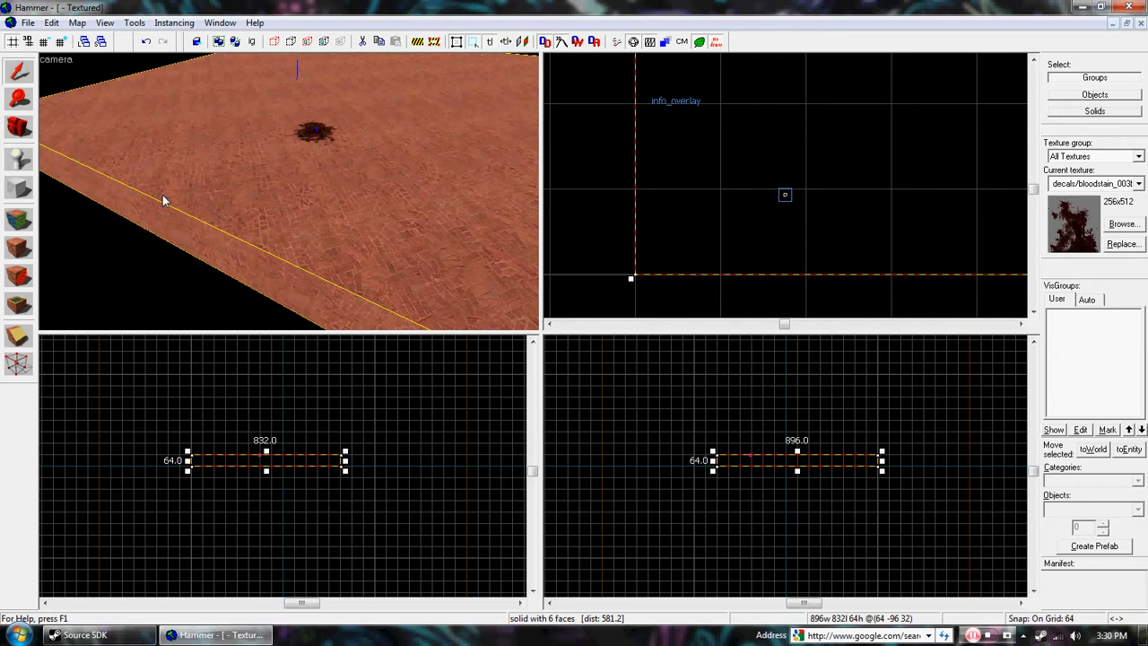
{"action": "left_click", "coordinate": [20, 337]}
{"action": "scroll", "coordinate": [627, 191], "scroll_direction": "down", "scroll_amount": 5}
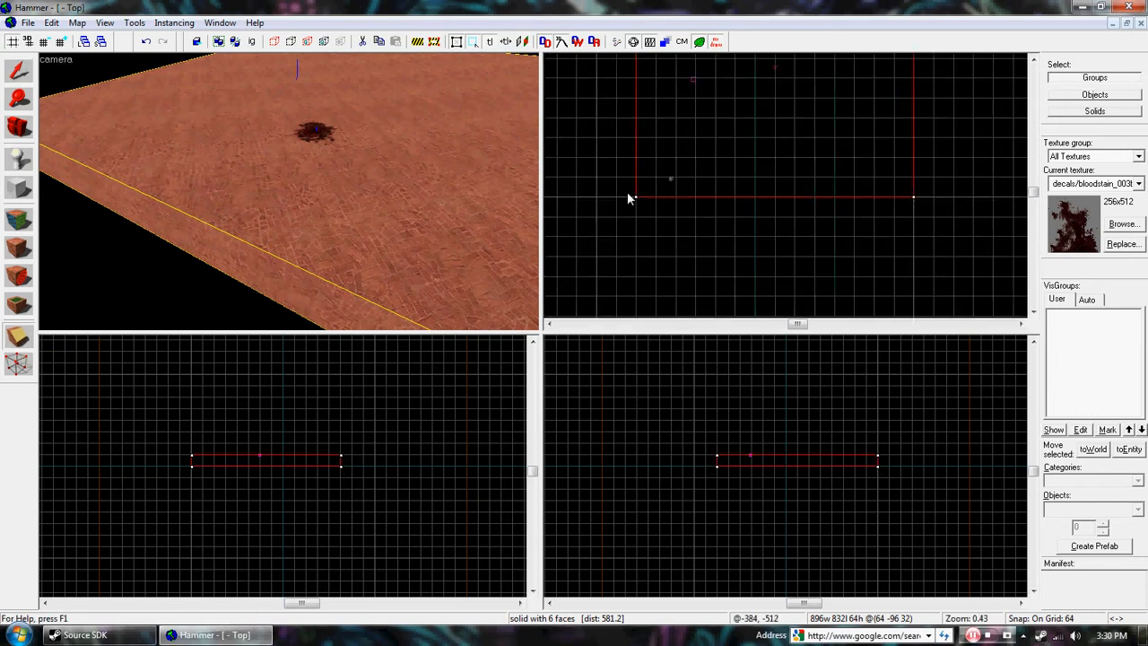
{"action": "scroll", "coordinate": [681, 211], "scroll_direction": "up", "scroll_amount": 2}
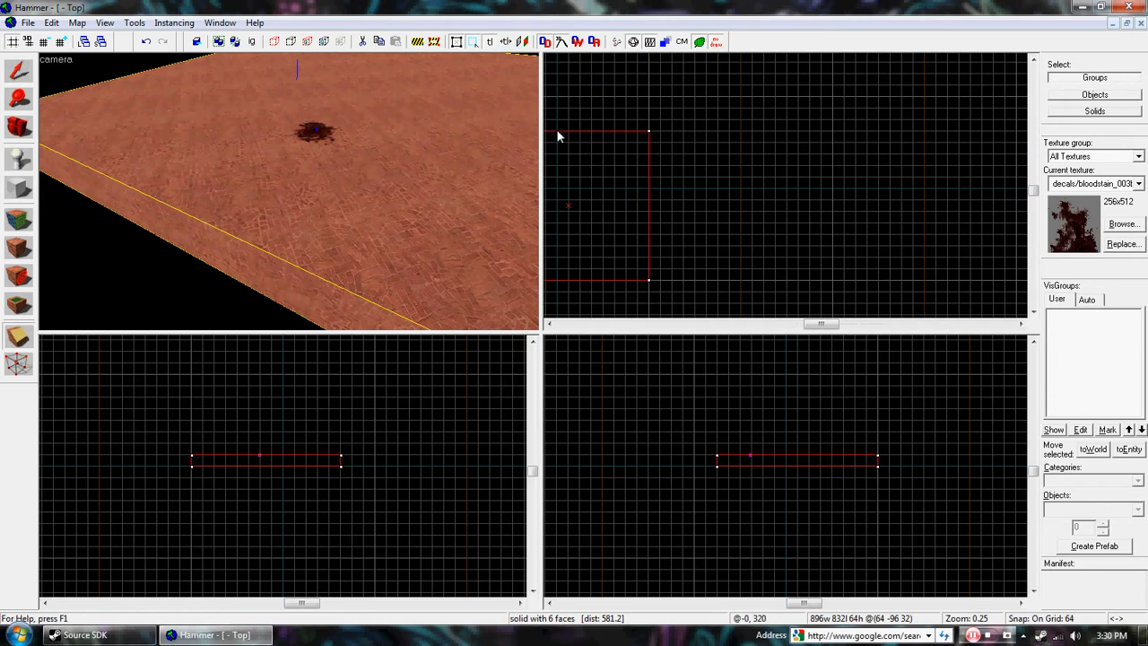
{"action": "left_click_drag", "start_coordinate": [557, 136], "coordinate": [649, 188]}
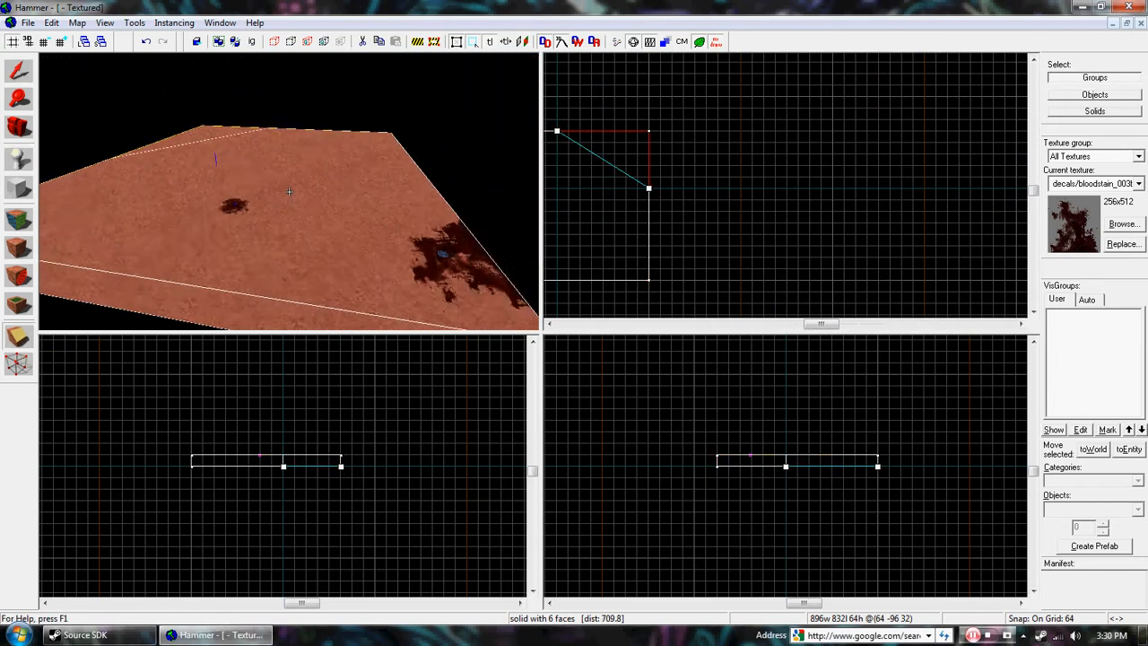
Step: Cycle the clipping mode until both sides are kept, and split the floor block along the clip line
{"action": "key", "text": "w"}
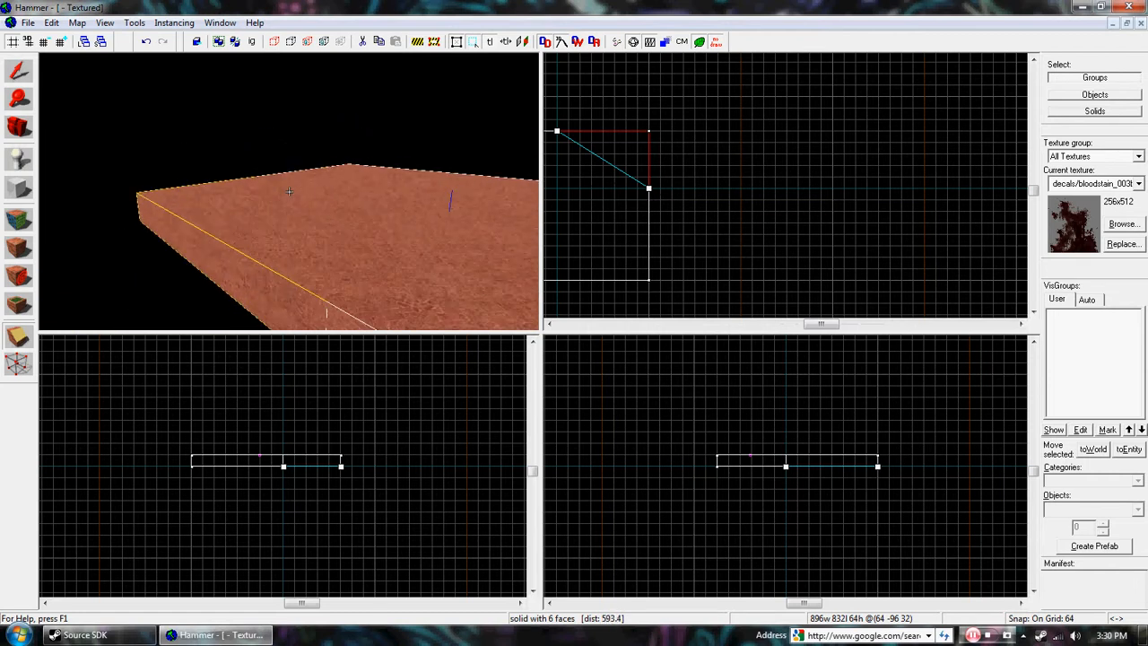
{"action": "key", "text": "s"}
{"action": "key", "text": "z"}
{"action": "scroll", "coordinate": [393, 296], "scroll_direction": "up", "scroll_amount": 2}
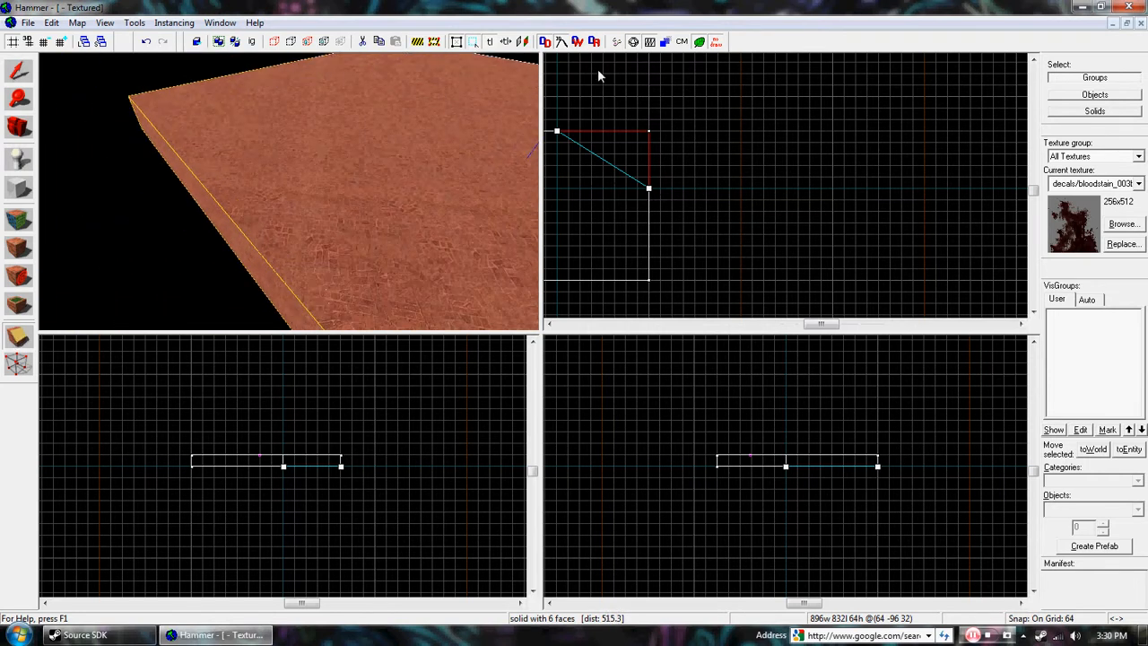
{"action": "scroll", "coordinate": [570, 139], "scroll_direction": "up", "scroll_amount": 2}
{"action": "scroll", "coordinate": [619, 142], "scroll_direction": "down", "scroll_amount": 3}
{"action": "scroll", "coordinate": [619, 142], "scroll_direction": "up", "scroll_amount": 3}
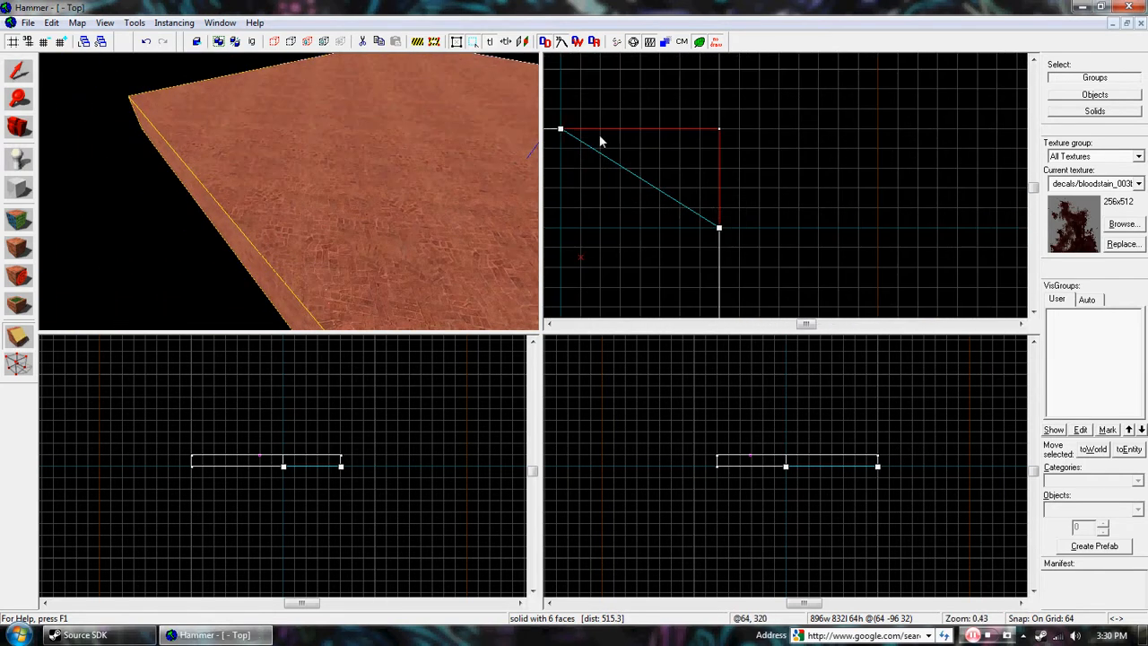
{"action": "left_click", "coordinate": [21, 337]}
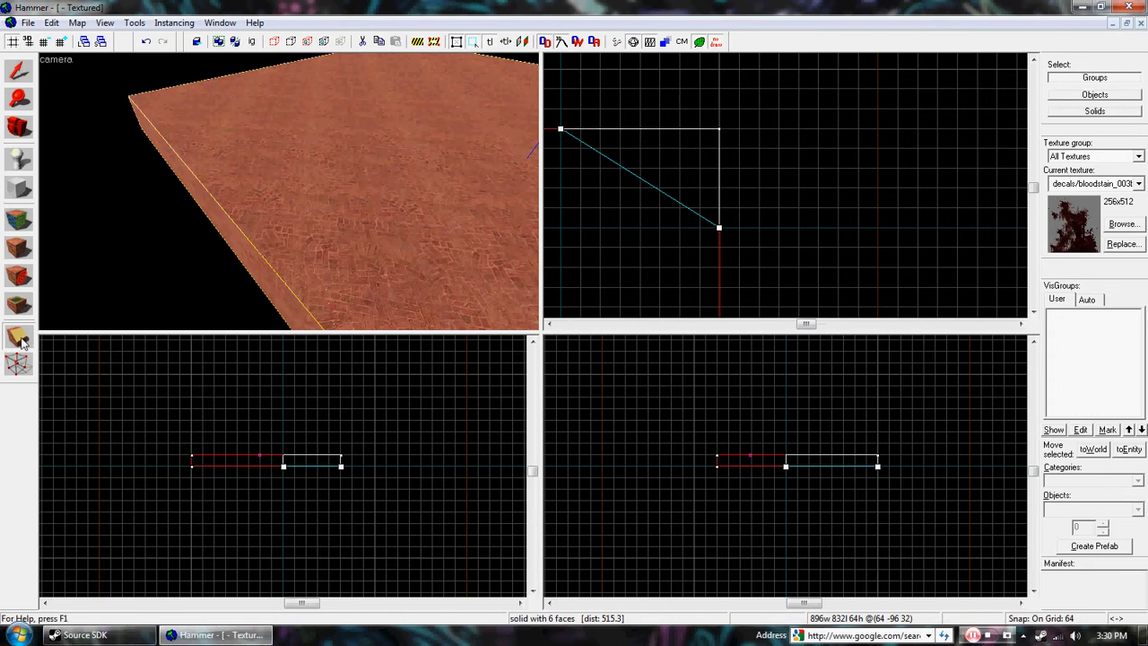
{"action": "scroll", "coordinate": [656, 119], "scroll_direction": "down", "scroll_amount": 3}
{"action": "key", "text": "z"}
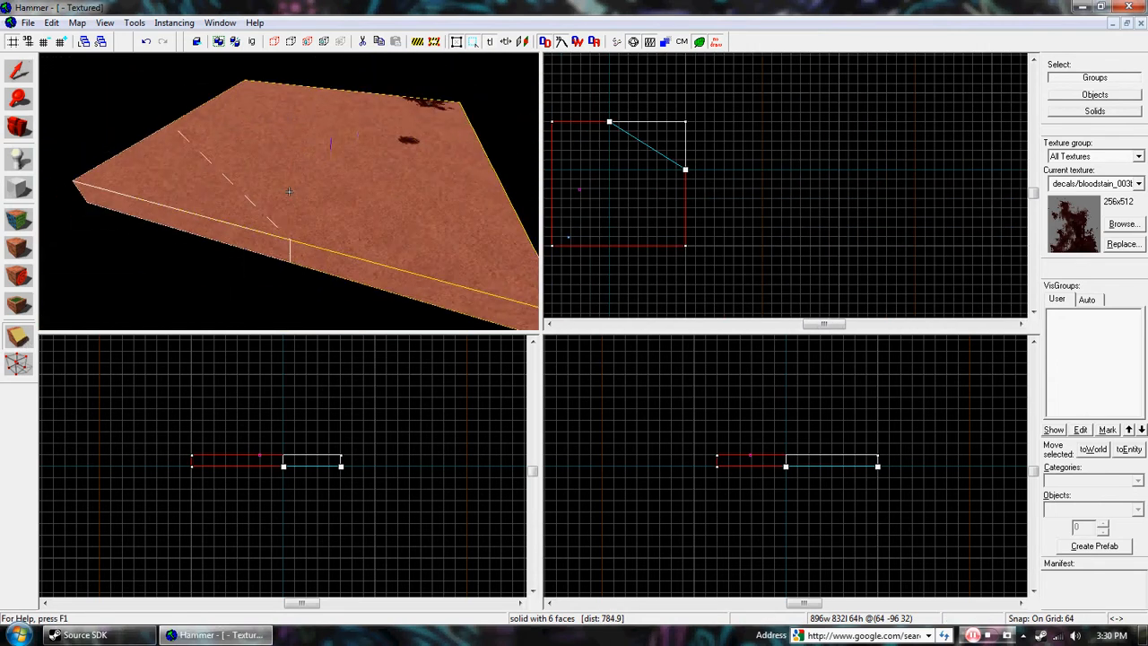
{"action": "key", "text": "z"}
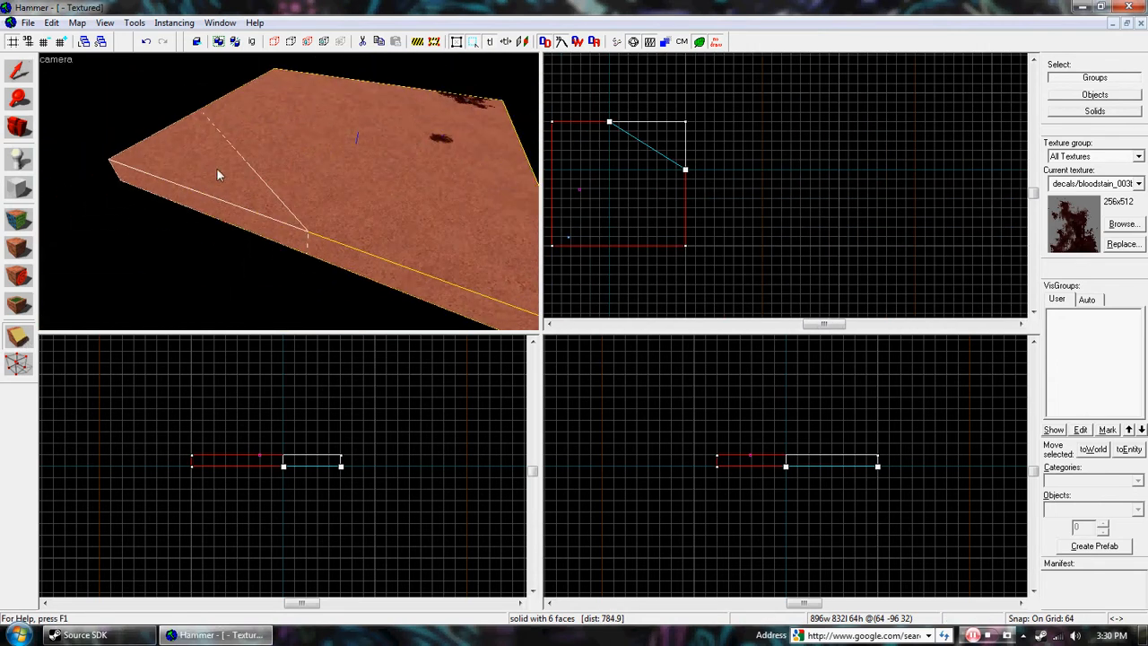
{"action": "left_click", "coordinate": [14, 342]}
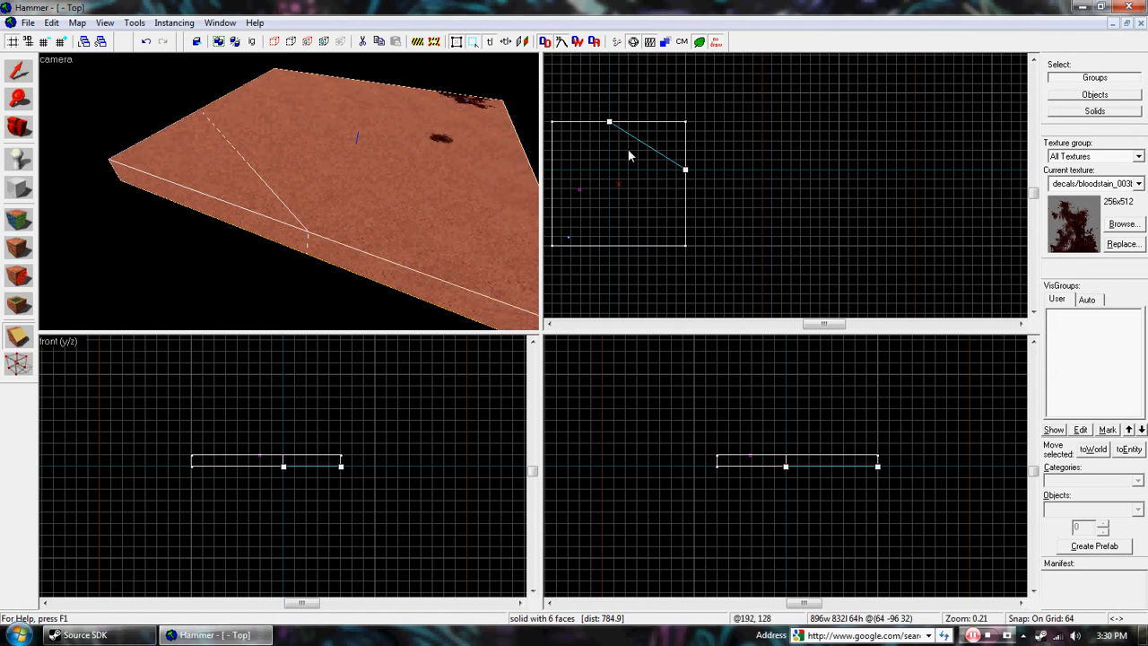
{"action": "key", "text": "Return"}
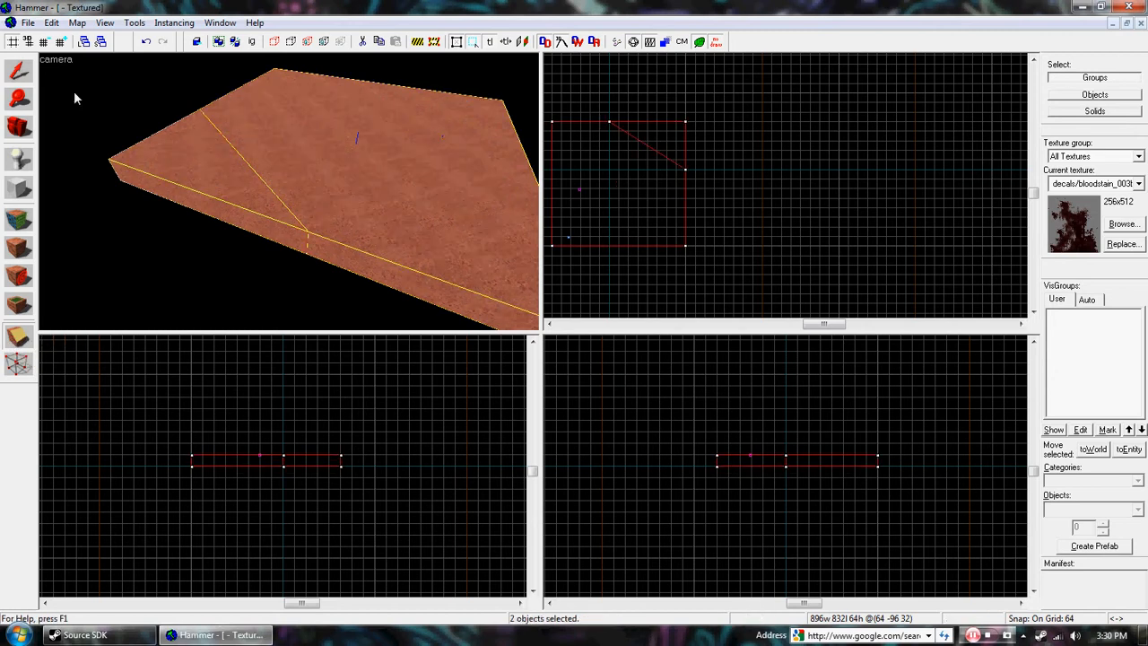
Step: Move the cut-off triangular corner piece away from the floor block and delete it
{"action": "left_click", "coordinate": [18, 72]}
{"action": "left_click", "coordinate": [218, 170]}
{"action": "left_click_drag", "start_coordinate": [664, 147], "coordinate": [694, 120]}
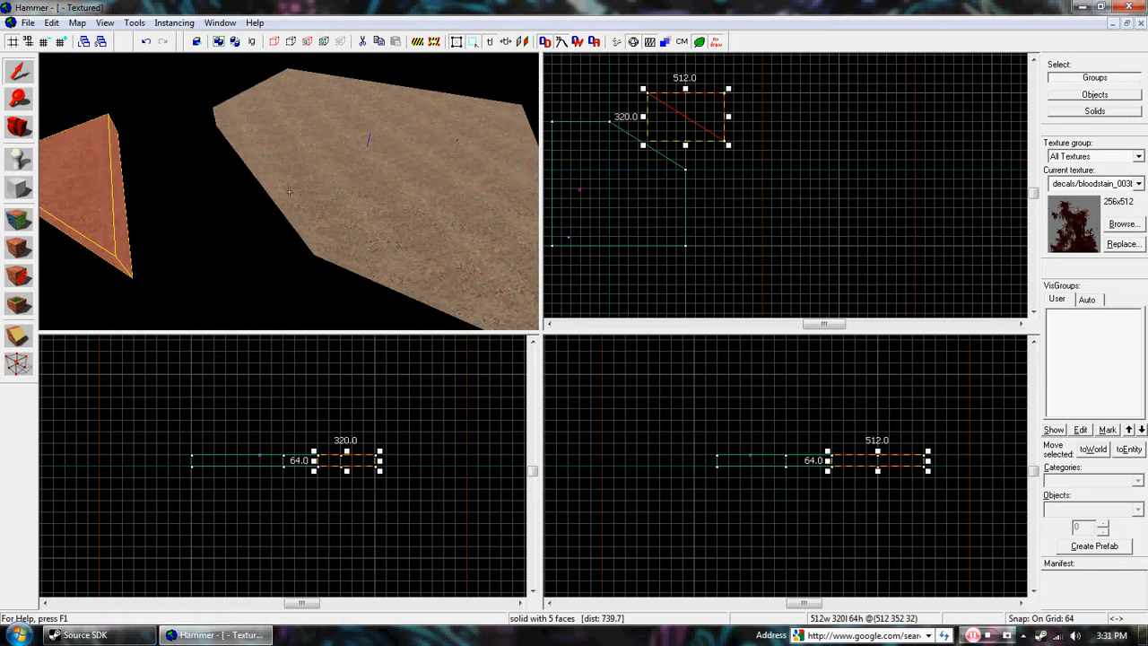
{"action": "key", "text": "d"}
{"action": "key", "text": "w"}
{"action": "key", "text": "s"}
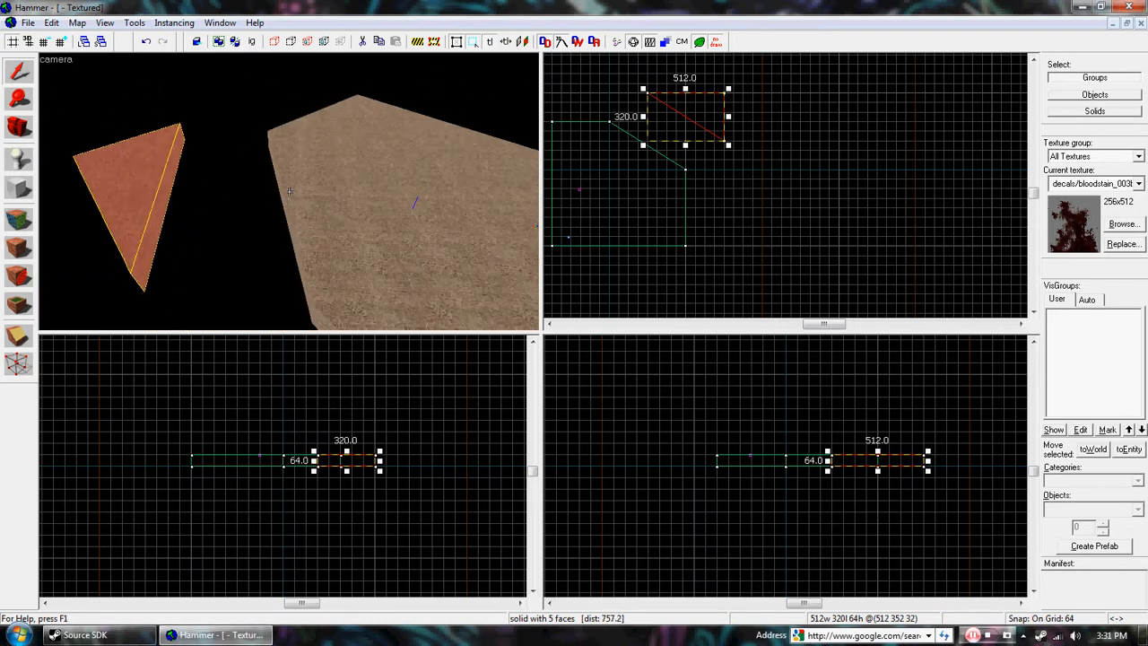
{"action": "key", "text": "Delete"}
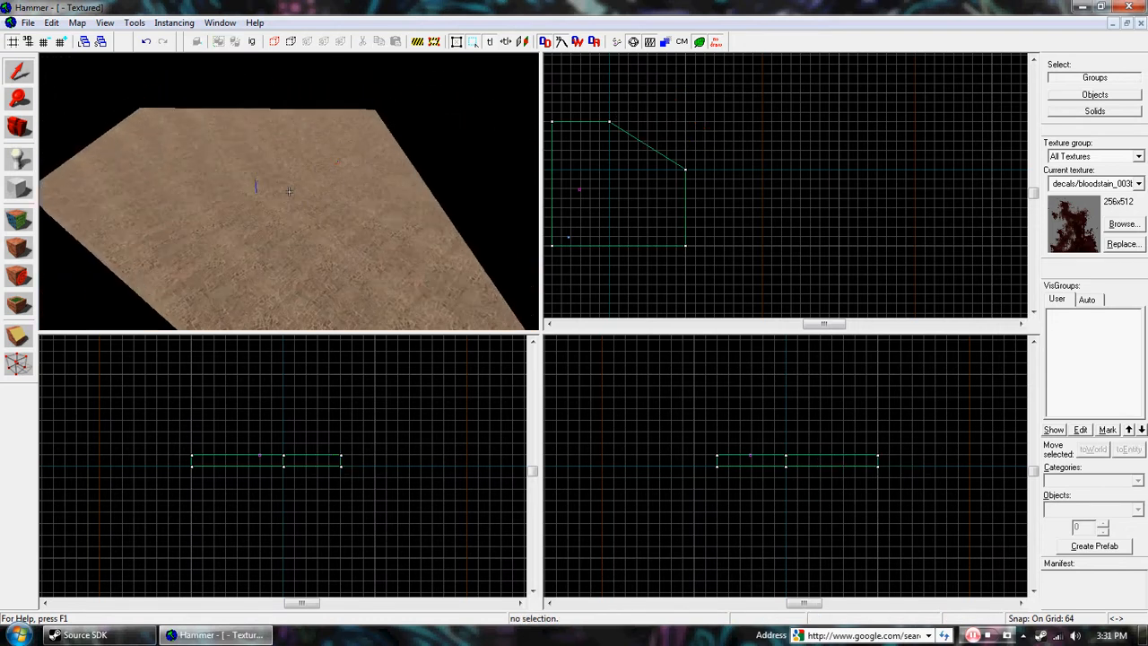
Step: Try moving the floor block's vertex at the end of the diagonal cut with the Vertex tool in the top view
{"action": "key", "text": "z"}
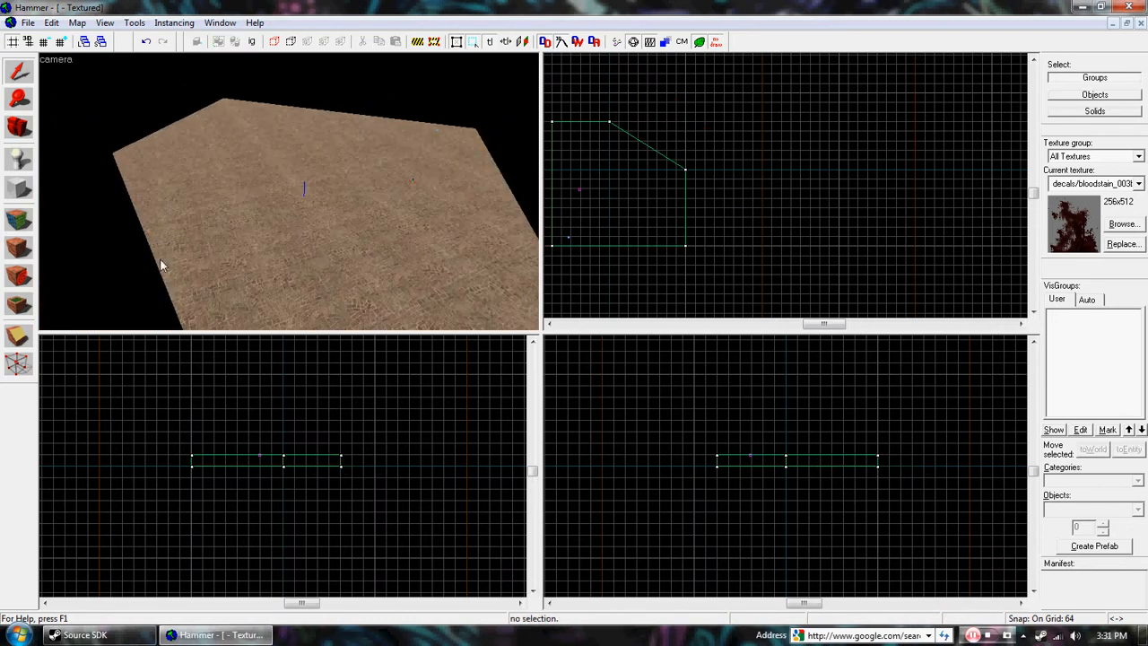
{"action": "left_click", "coordinate": [12, 366]}
{"action": "left_click", "coordinate": [254, 195]}
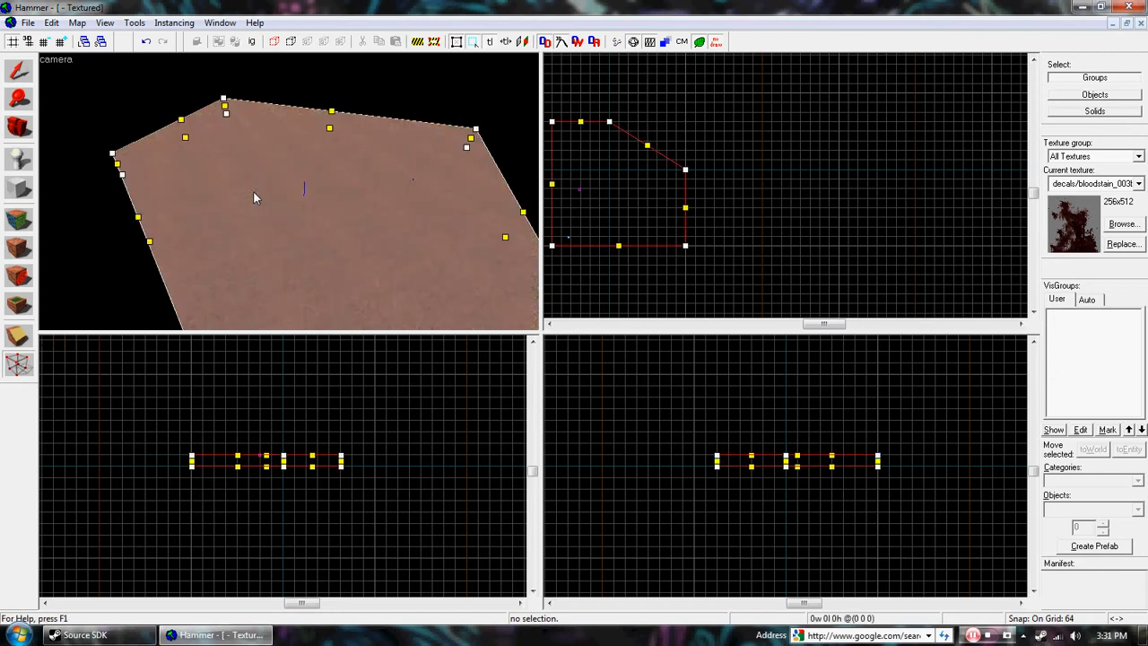
{"action": "key", "text": "z"}
{"action": "key", "text": "z"}
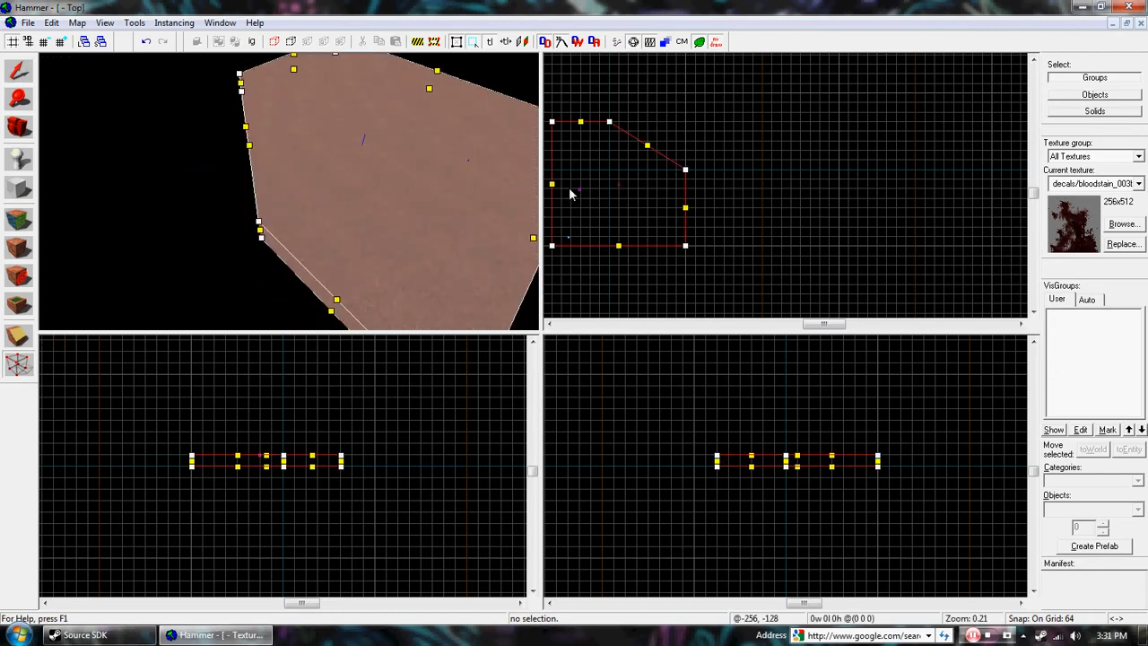
{"action": "scroll", "coordinate": [701, 160], "scroll_direction": "up", "scroll_amount": 2}
{"action": "left_click", "coordinate": [669, 171]}
{"action": "mouse_move", "coordinate": [669, 172]}
{"action": "left_mouse_down"}
{"action": "mouse_move", "coordinate": [670, 142]}
{"action": "mouse_move", "coordinate": [789, 176]}
{"action": "mouse_move", "coordinate": [691, 260]}
{"action": "mouse_move", "coordinate": [676, 205]}
{"action": "mouse_move", "coordinate": [729, 116]}
{"action": "mouse_move", "coordinate": [669, 177]}
{"action": "mouse_move", "coordinate": [707, 162]}
{"action": "left_mouse_up"}
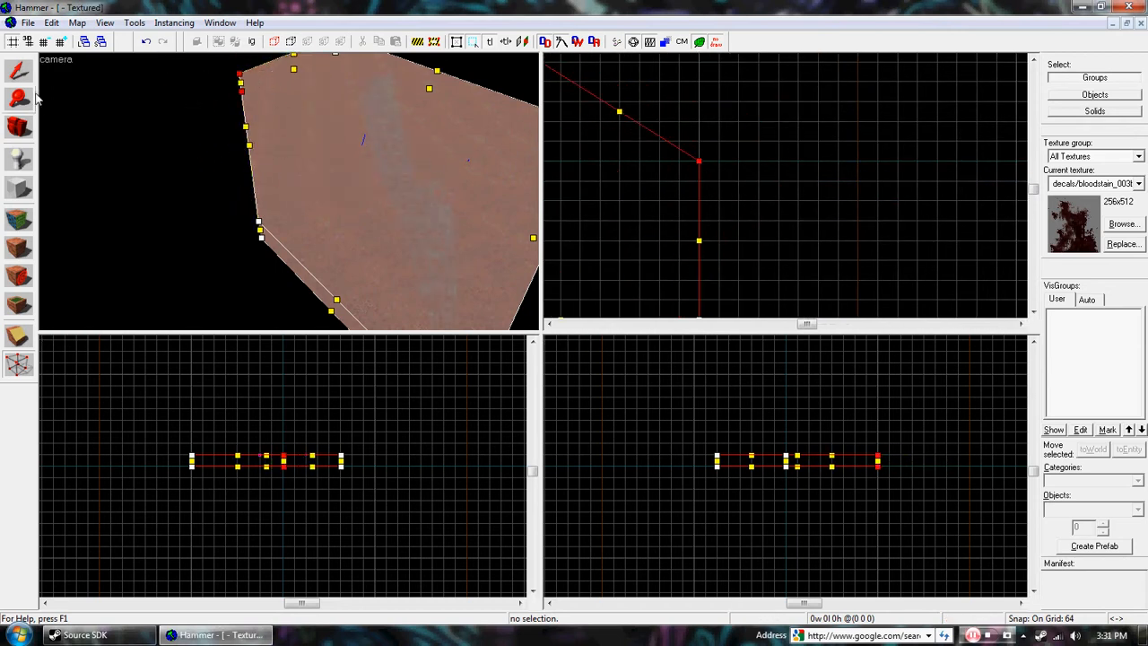
Step: Return to the Selection tool and examine the clipped floor block from several angles
{"action": "left_click", "coordinate": [18, 71]}
{"action": "key", "text": "z"}
{"action": "key", "text": "s"}
{"action": "key", "text": "z"}
{"action": "key", "text": "z"}
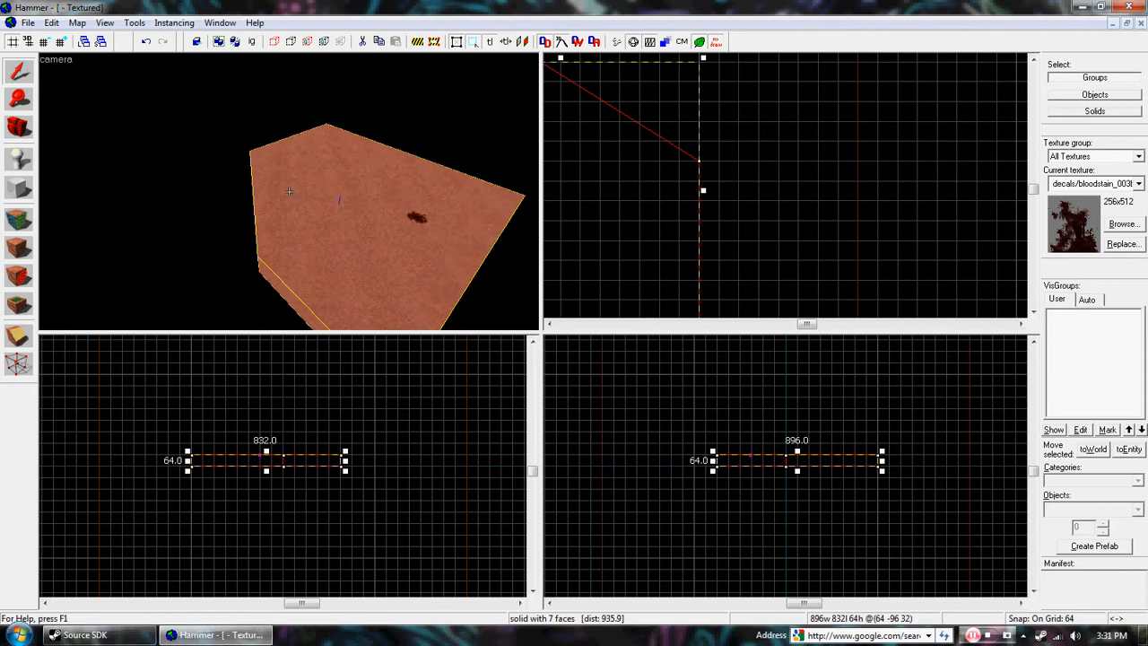
{"action": "key", "text": "w"}
{"action": "key", "text": "s"}
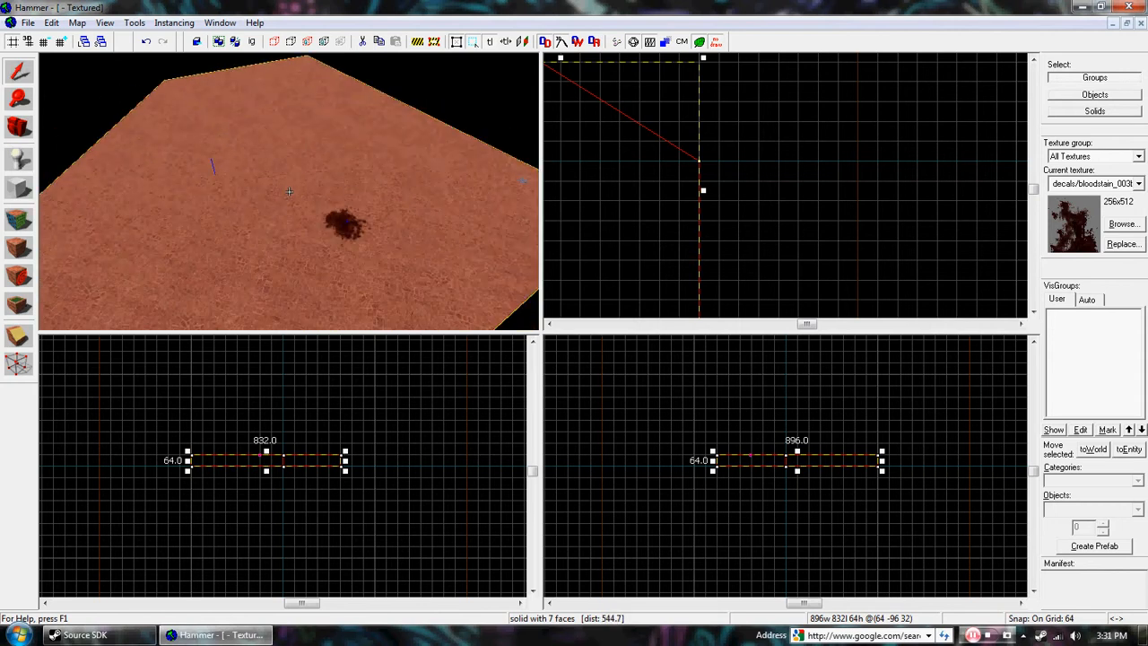
{"action": "key", "text": "d"}
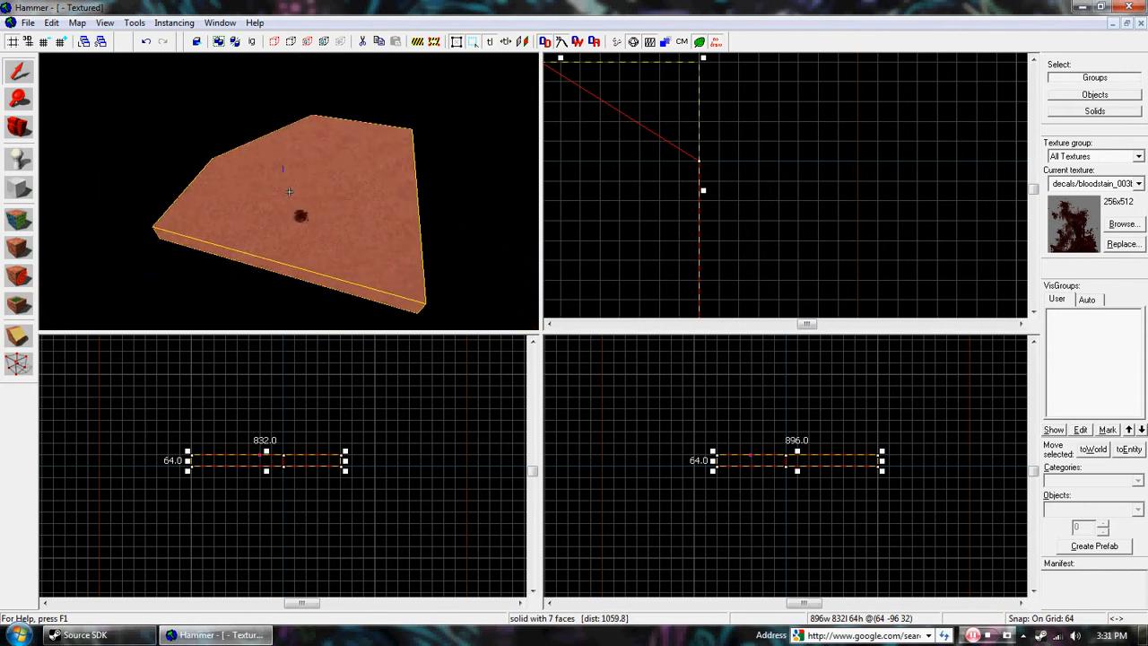
{"action": "key", "text": "d"}
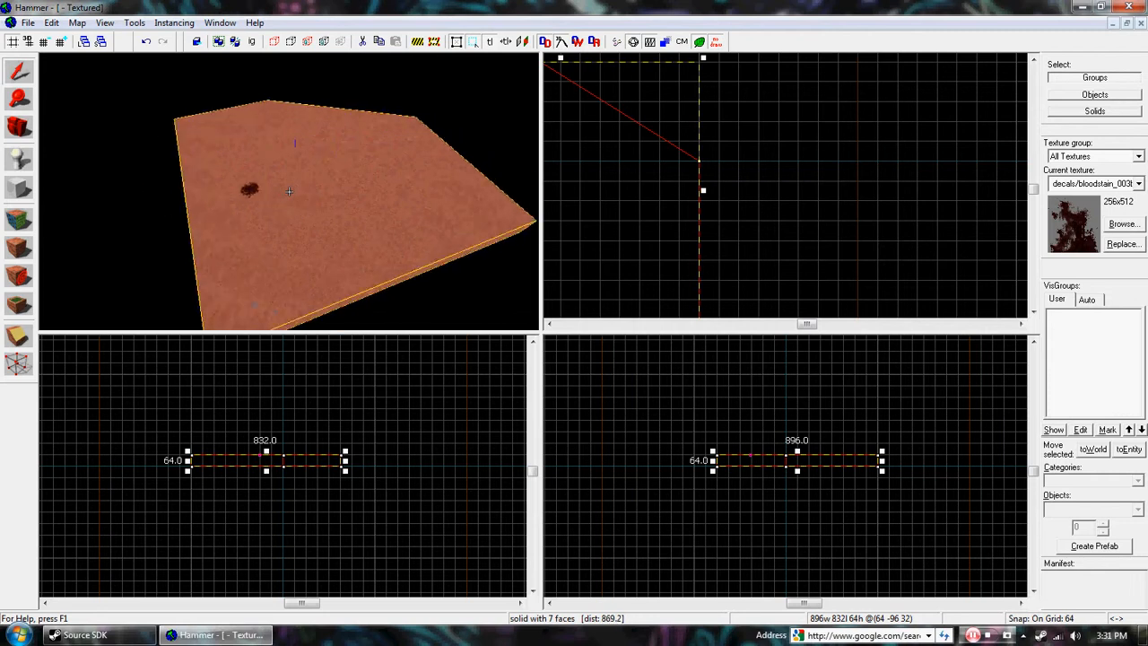
{"action": "key", "text": "d"}
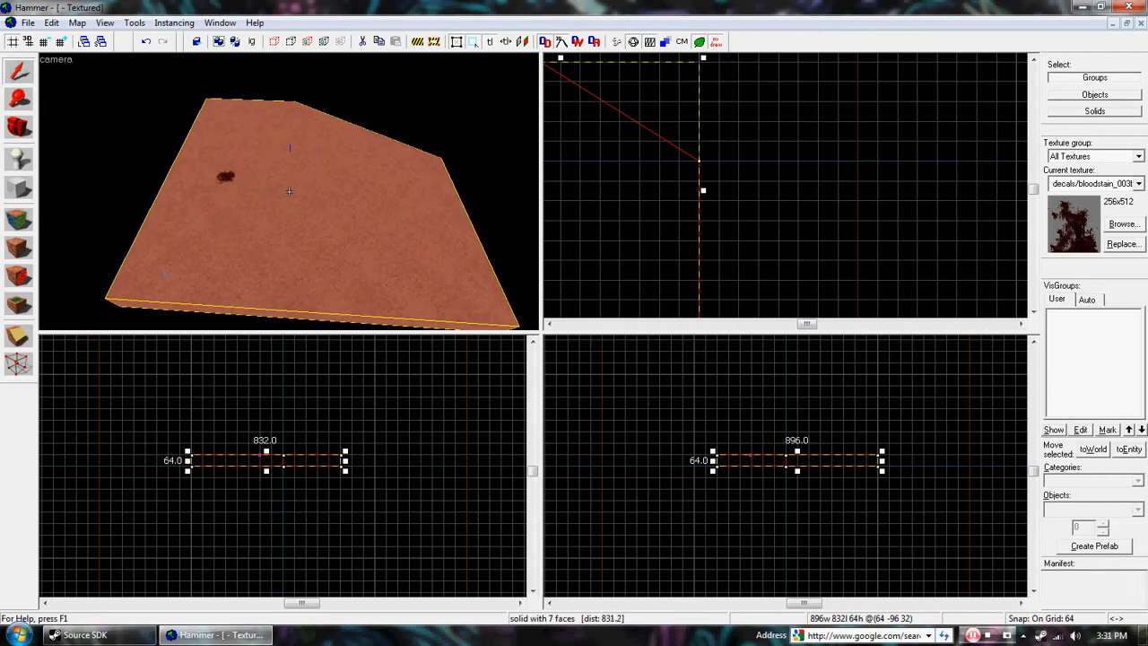
{"action": "key", "text": "z"}
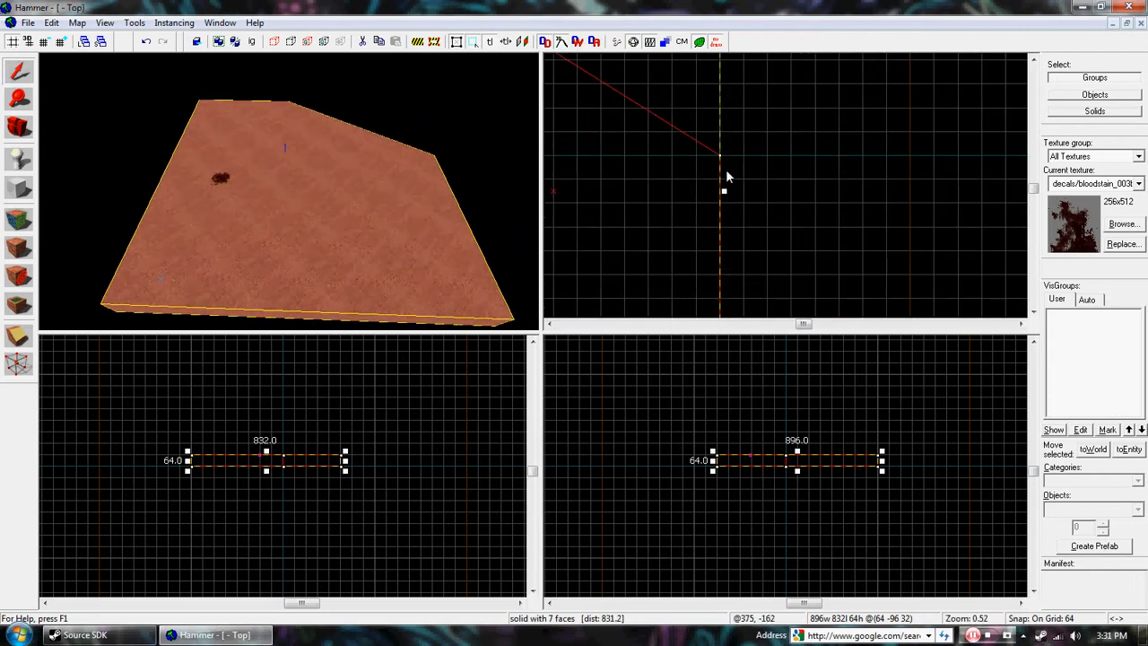
Step: Start a 64 by 64 unit block outline in the top view, beside the floor block's corner at the end of the diagonal cut
{"action": "key", "text": "shift+b"}
{"action": "left_click_drag", "start_coordinate": [824, 159], "coordinate": [663, 143]}
{"action": "scroll", "coordinate": [799, 163], "scroll_direction": "up", "scroll_amount": 5}
{"action": "scroll", "coordinate": [659, 250], "scroll_direction": "down", "scroll_amount": 2}
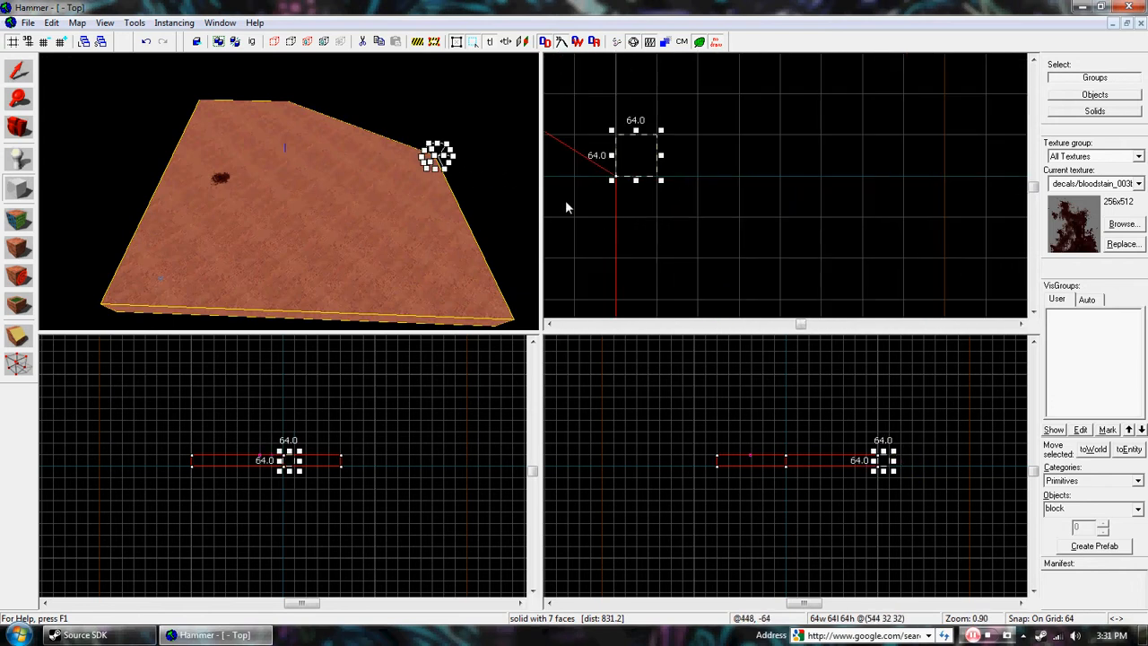
Step: Reduce the grid size to 8 and shrink the block outline in the top view to 8 by 8 units
{"action": "left_click", "coordinate": [43, 42]}
{"action": "left_click", "coordinate": [47, 44]}
{"action": "left_click", "coordinate": [47, 44]}
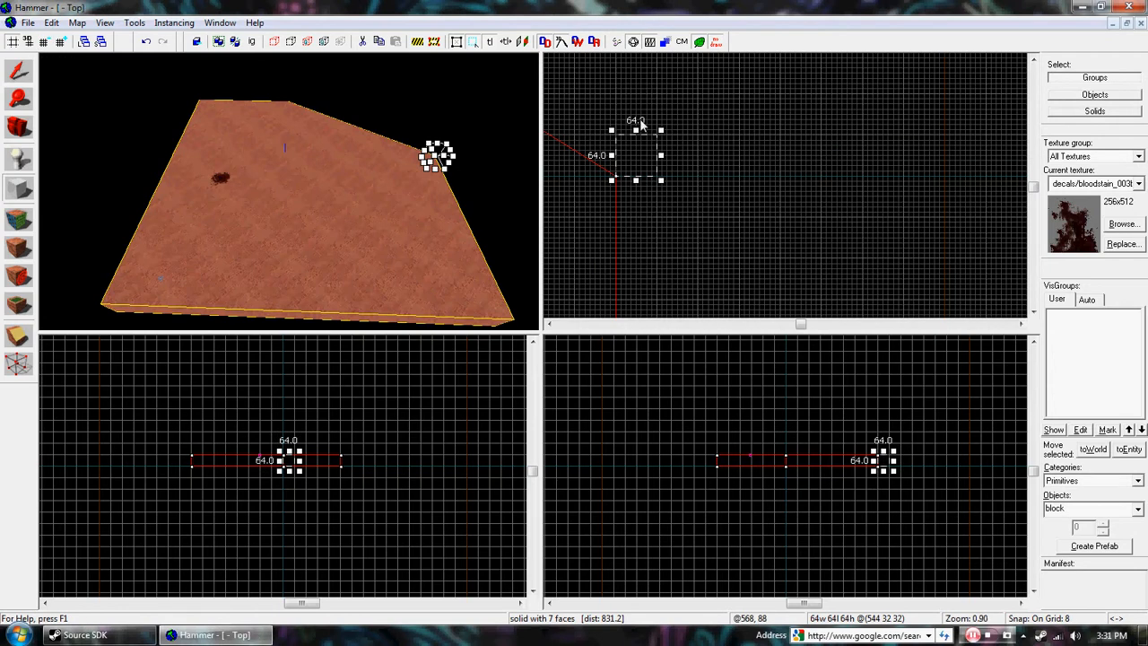
{"action": "scroll", "coordinate": [638, 121], "scroll_direction": "up", "scroll_amount": 3}
{"action": "left_click_drag", "start_coordinate": [596, 141], "coordinate": [660, 205]}
{"action": "scroll", "coordinate": [660, 224], "scroll_direction": "up", "scroll_amount": 4}
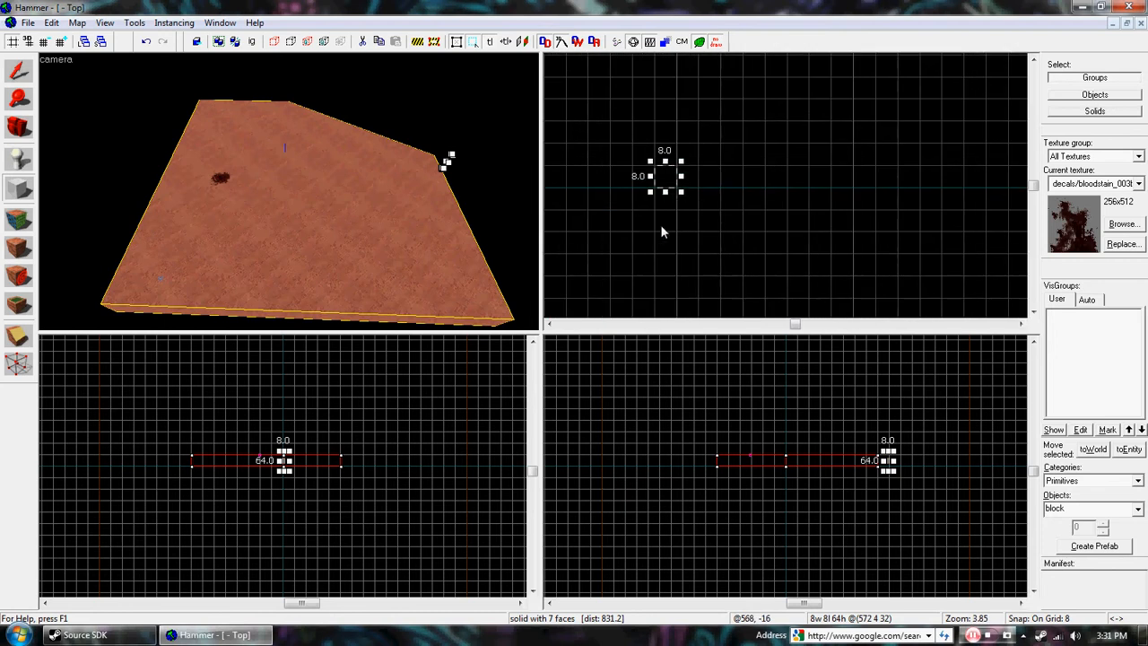
Step: Reduce the grid size to 1 and try resizing the small block outline from its corner in the top view
{"action": "left_click", "coordinate": [43, 42]}
{"action": "left_click", "coordinate": [43, 43]}
{"action": "left_click", "coordinate": [43, 43]}
{"action": "scroll", "coordinate": [663, 173], "scroll_direction": "up", "scroll_amount": 4}
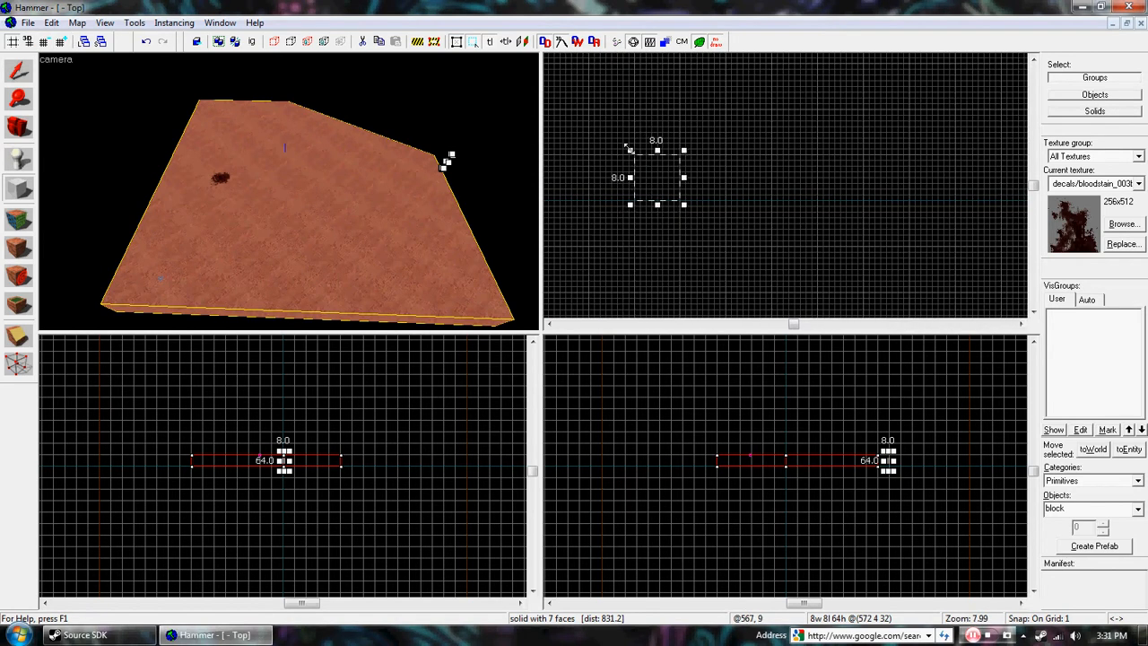
{"action": "mouse_move", "coordinate": [632, 149]}
{"action": "left_mouse_down"}
{"action": "mouse_move", "coordinate": [665, 188]}
{"action": "mouse_move", "coordinate": [630, 151]}
{"action": "left_mouse_up"}
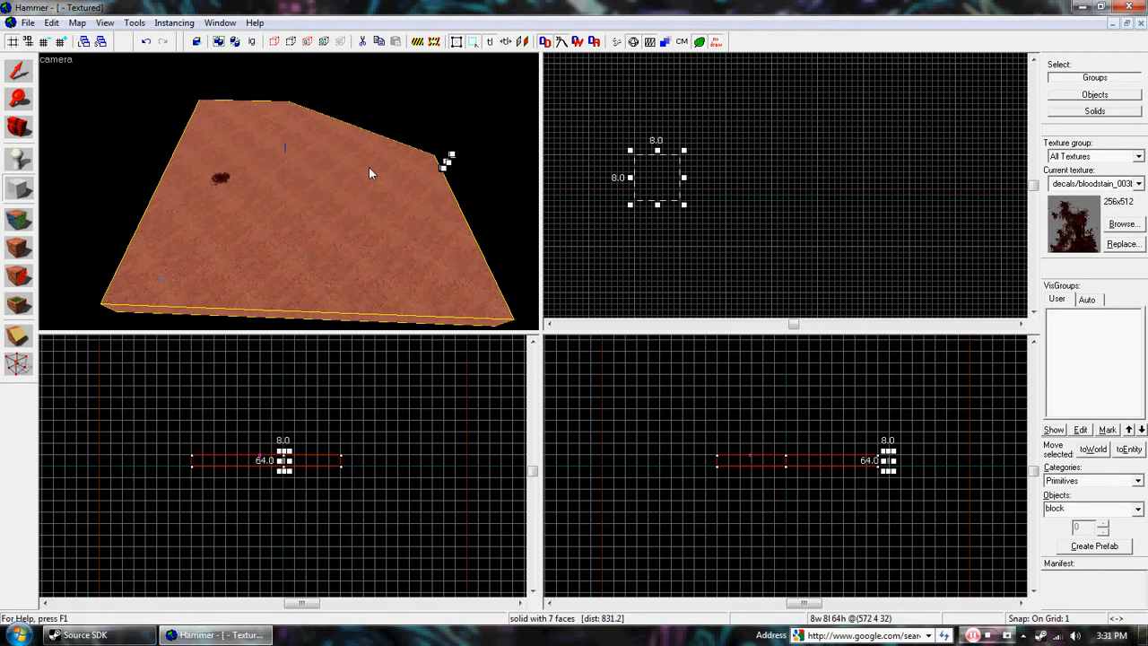
{"action": "key", "text": "z"}
{"action": "key", "text": "s"}
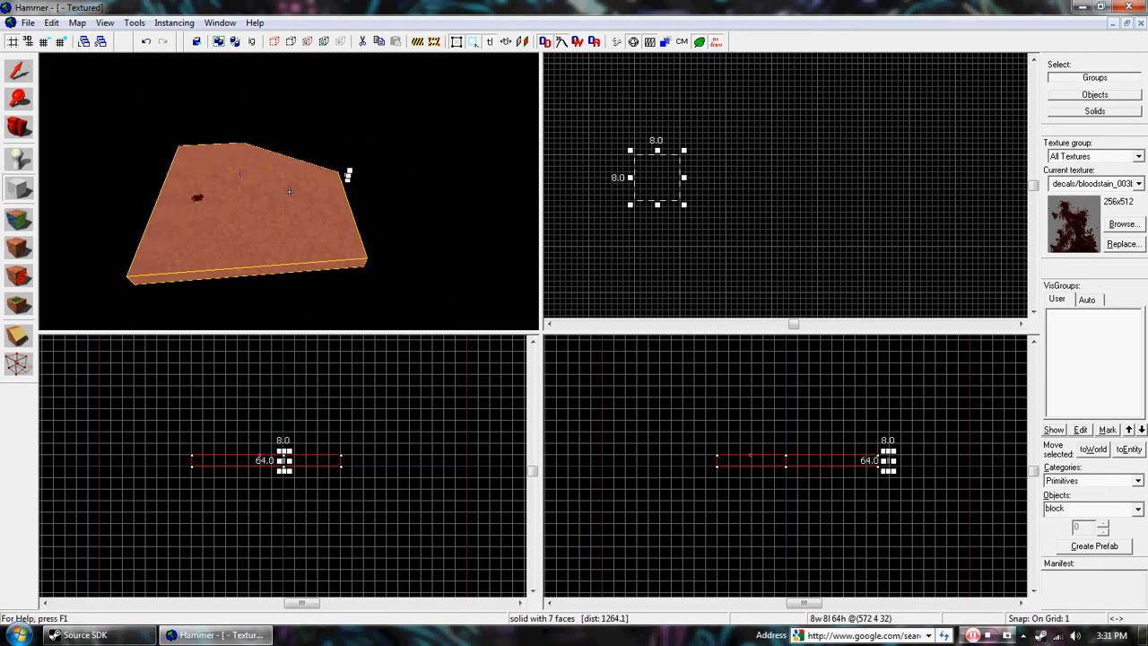
{"action": "key", "text": "d"}
{"action": "key", "text": "z"}
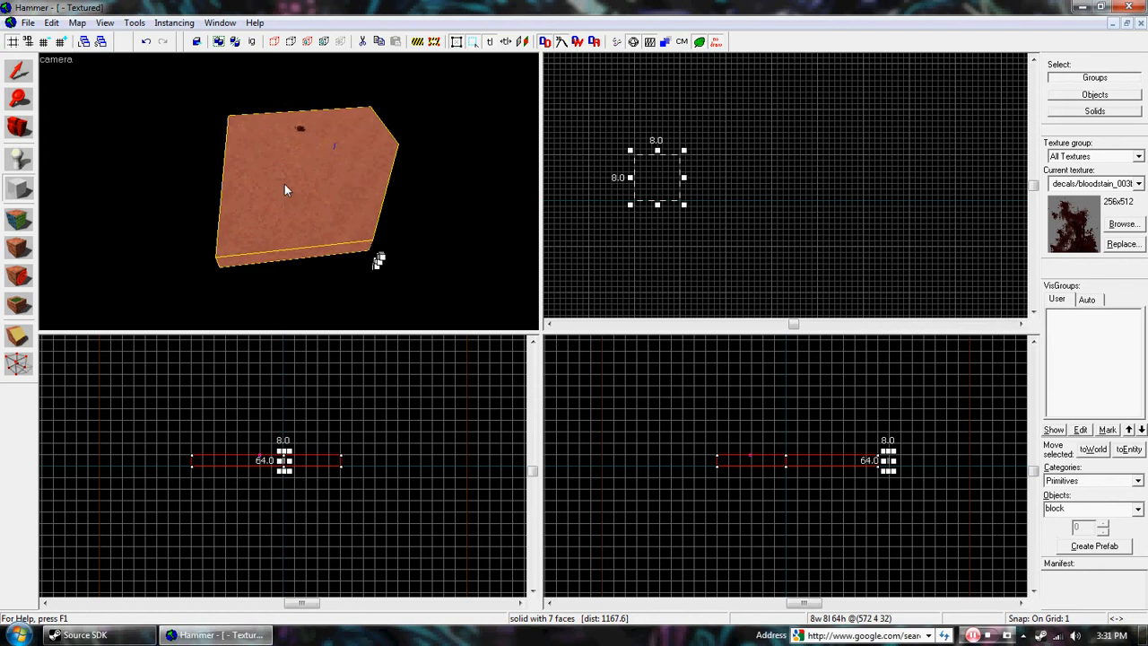